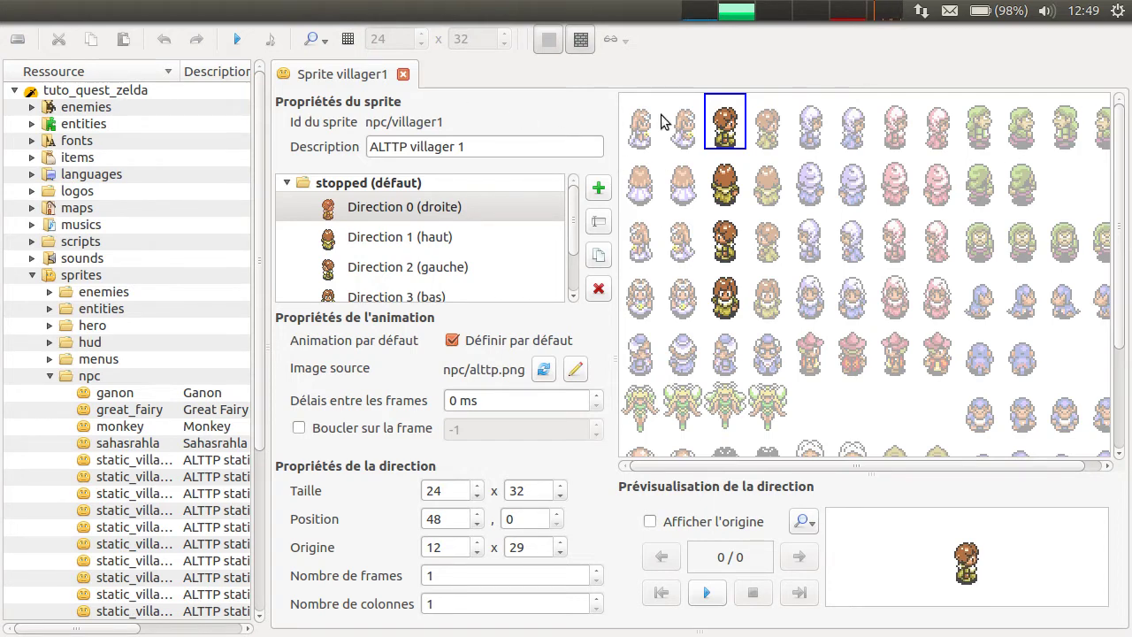
Browse the sprites subfolders in the resource tree, checking enemies and npc down to the villager1 sprite.
click(50, 376)
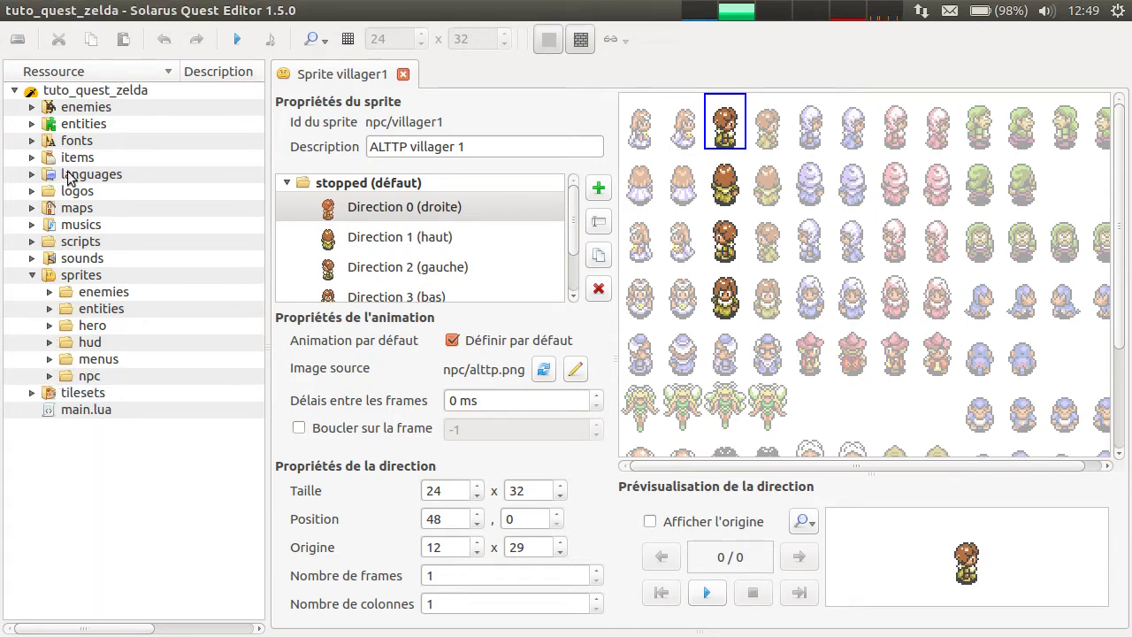
click(51, 292)
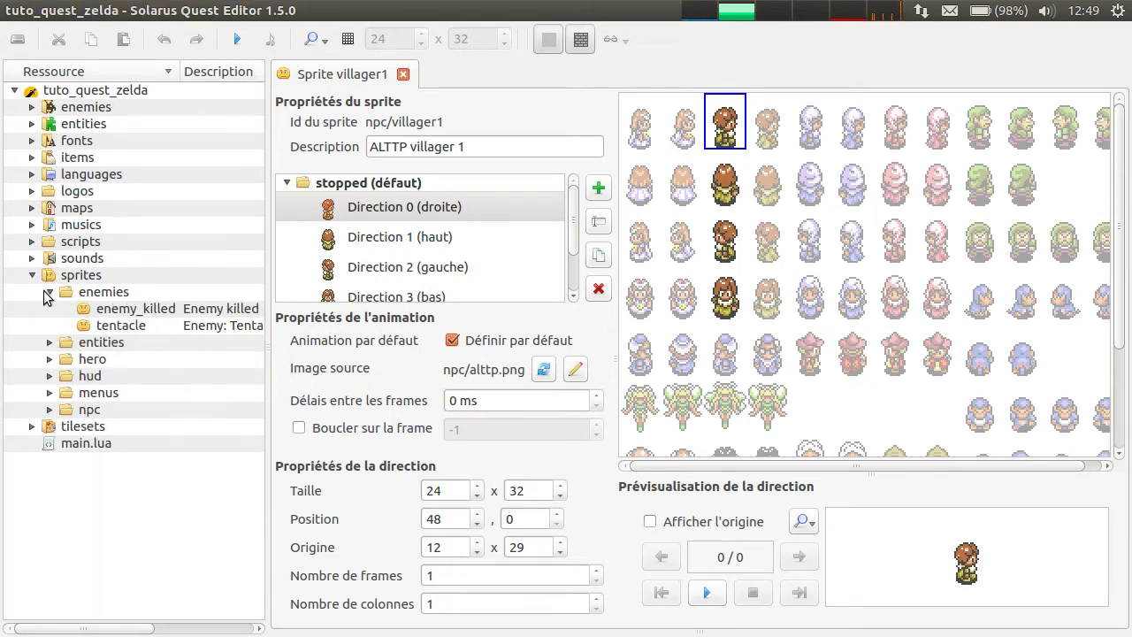
click(51, 292)
click(51, 376)
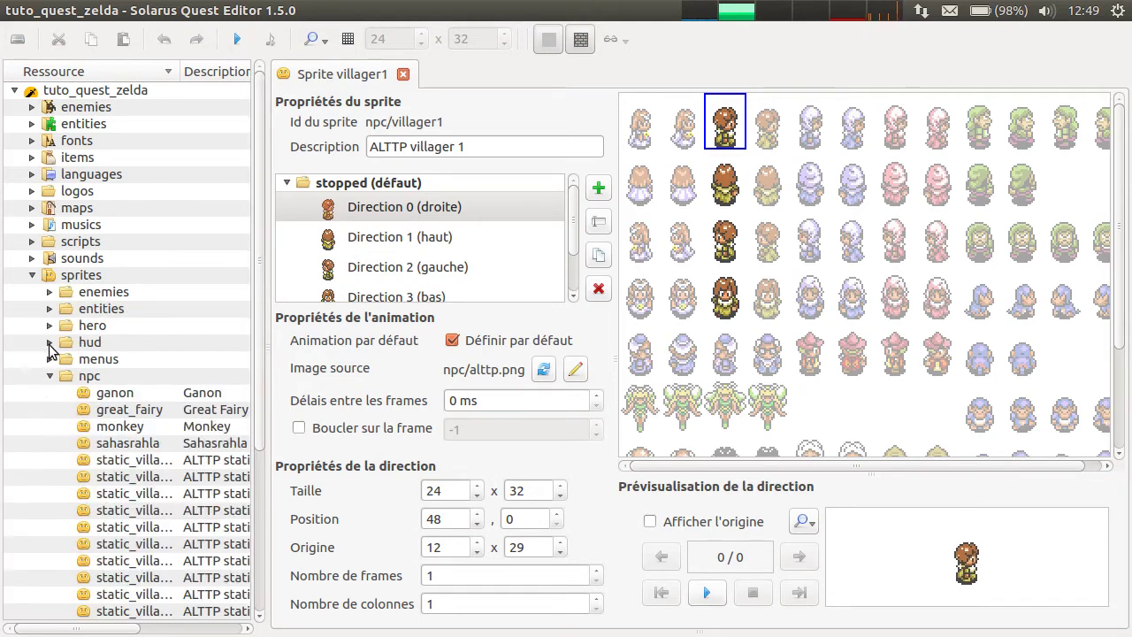
scroll(151, 348, down, 3)
scroll(156, 299, down, 1)
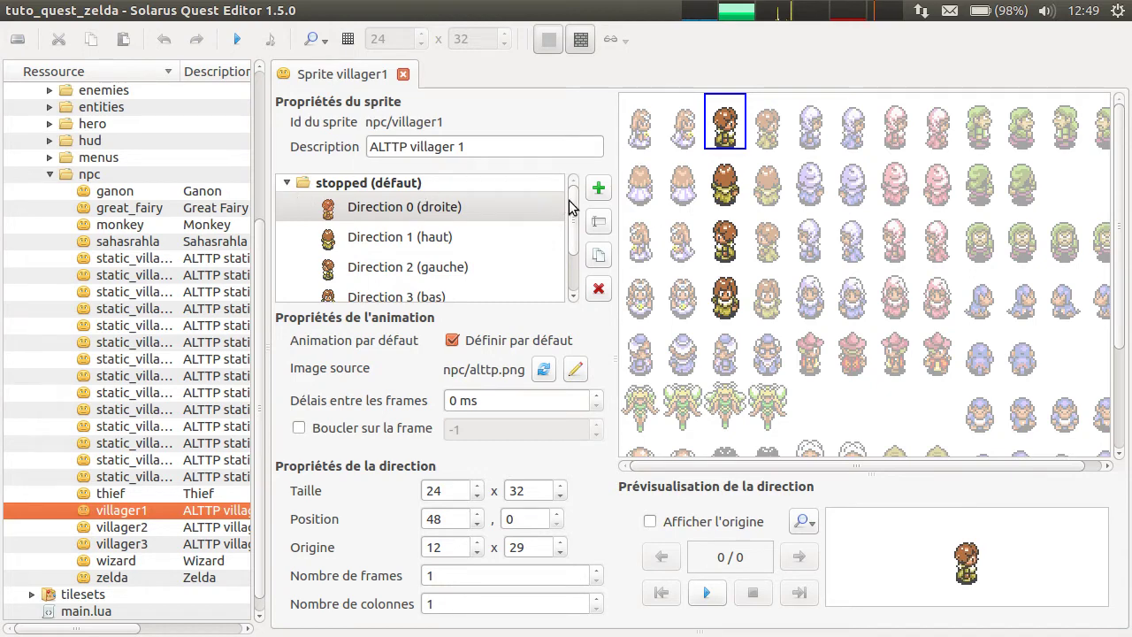
Examine the villager1 sprite's stopped and walking animations and the directions listed under each.
scroll(576, 209, down, 1)
scroll(574, 280, up, 1)
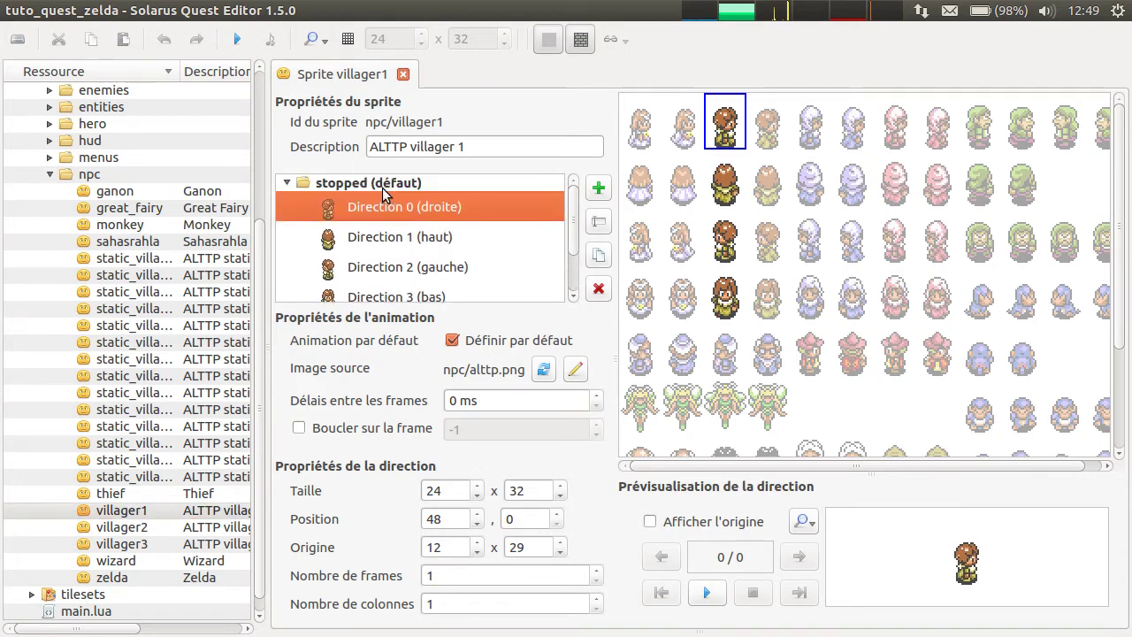
click(285, 182)
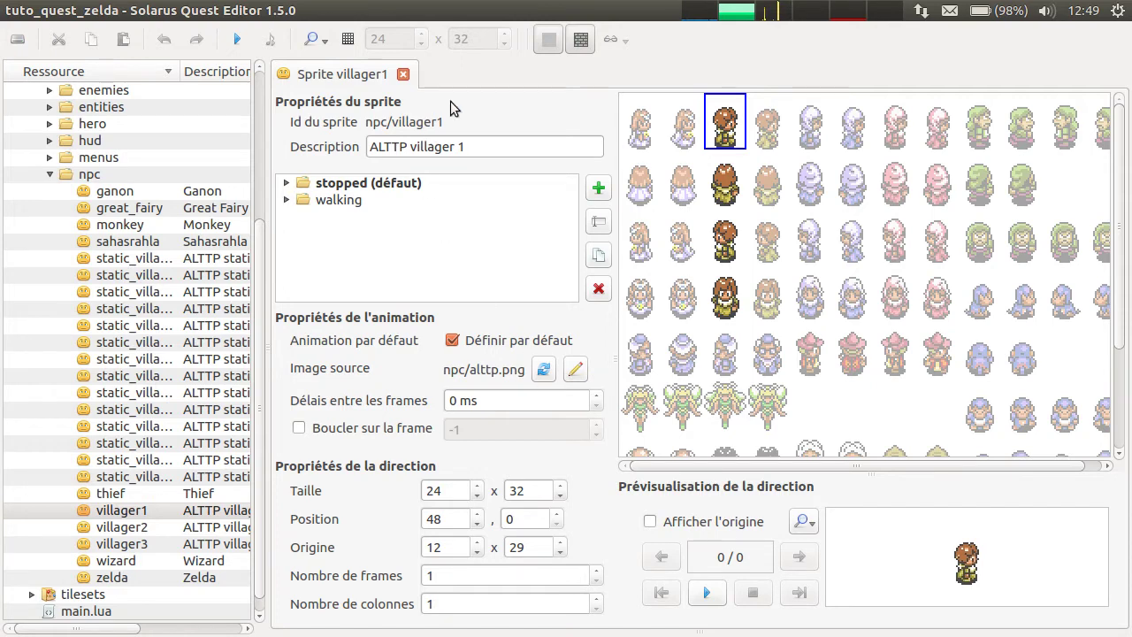
click(287, 200)
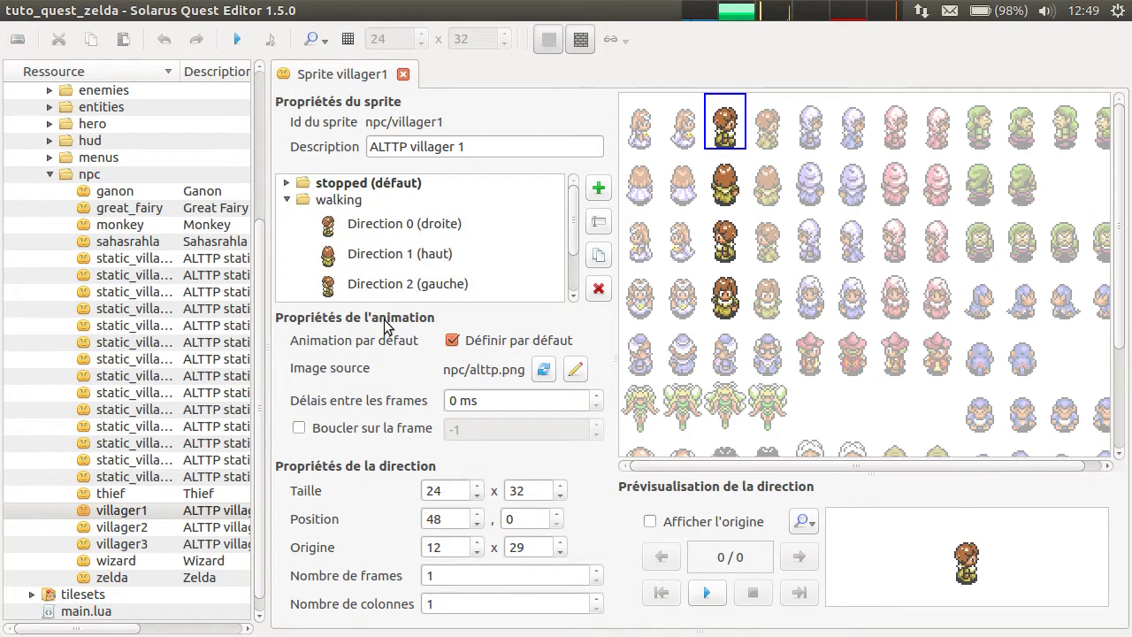
click(287, 183)
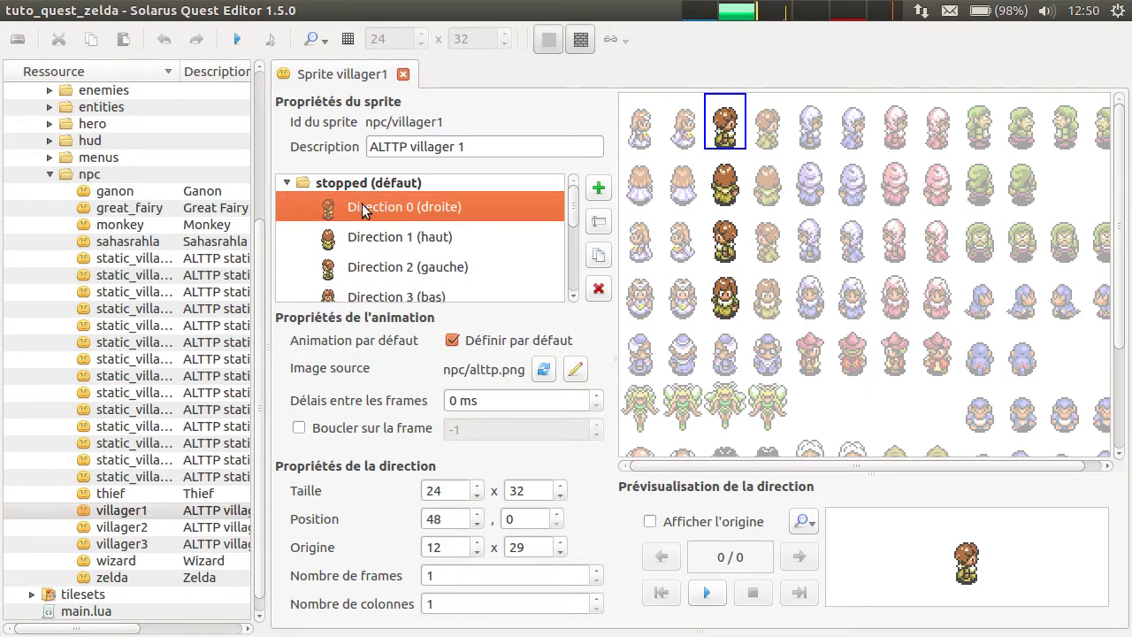
drag(570, 209, 572, 285)
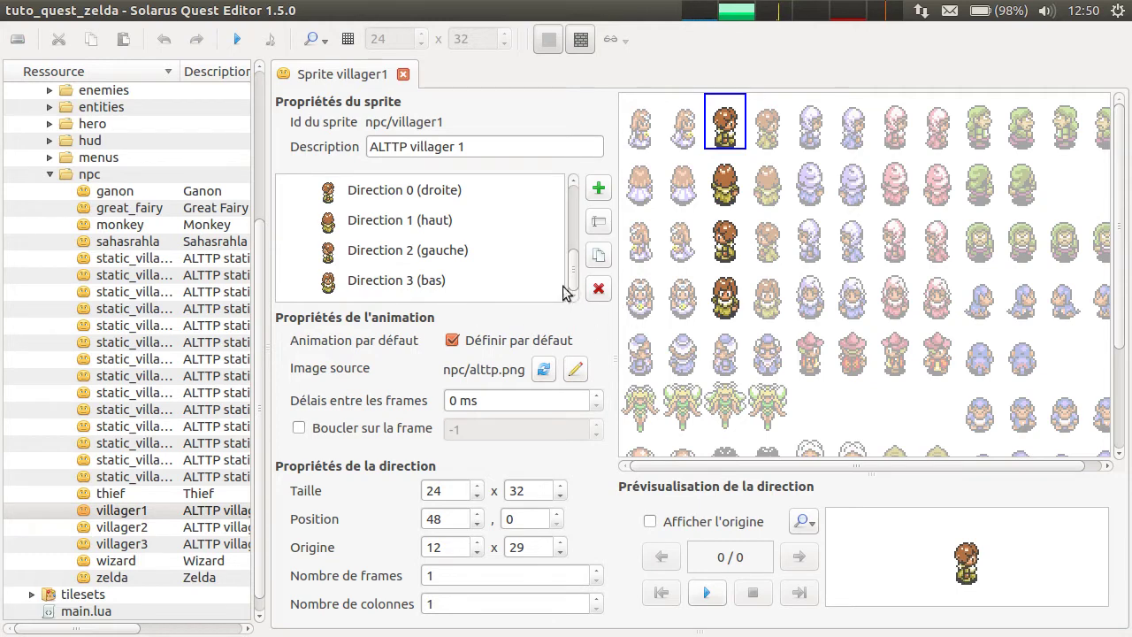
scroll(573, 270, up, 1)
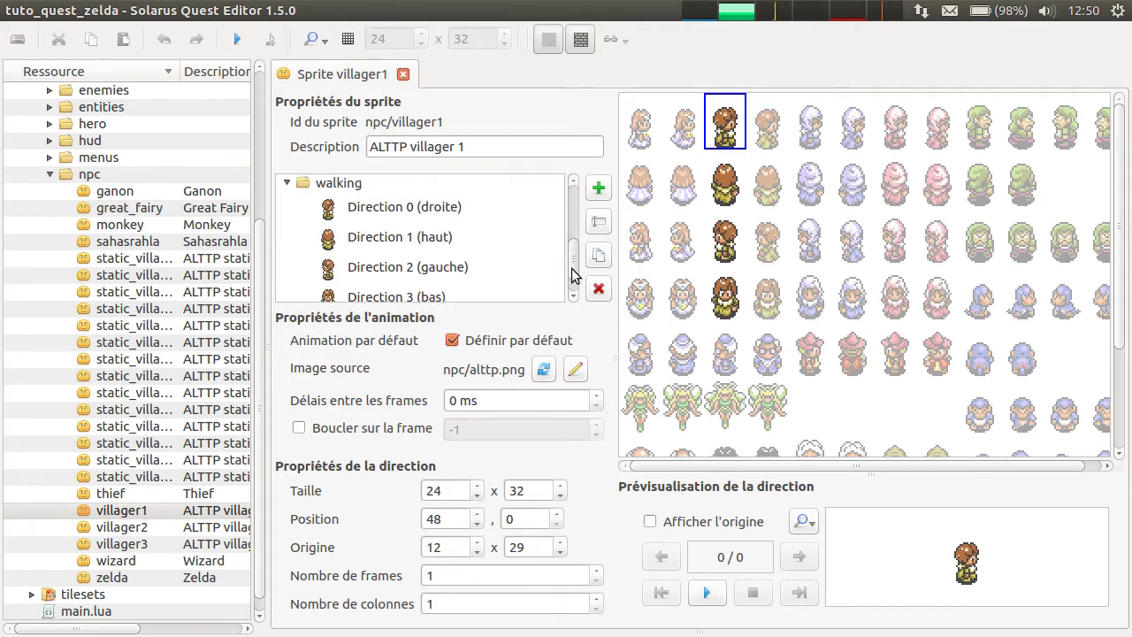
Preview the walking animation in Direction 0 (droite) and stop the playback.
click(427, 212)
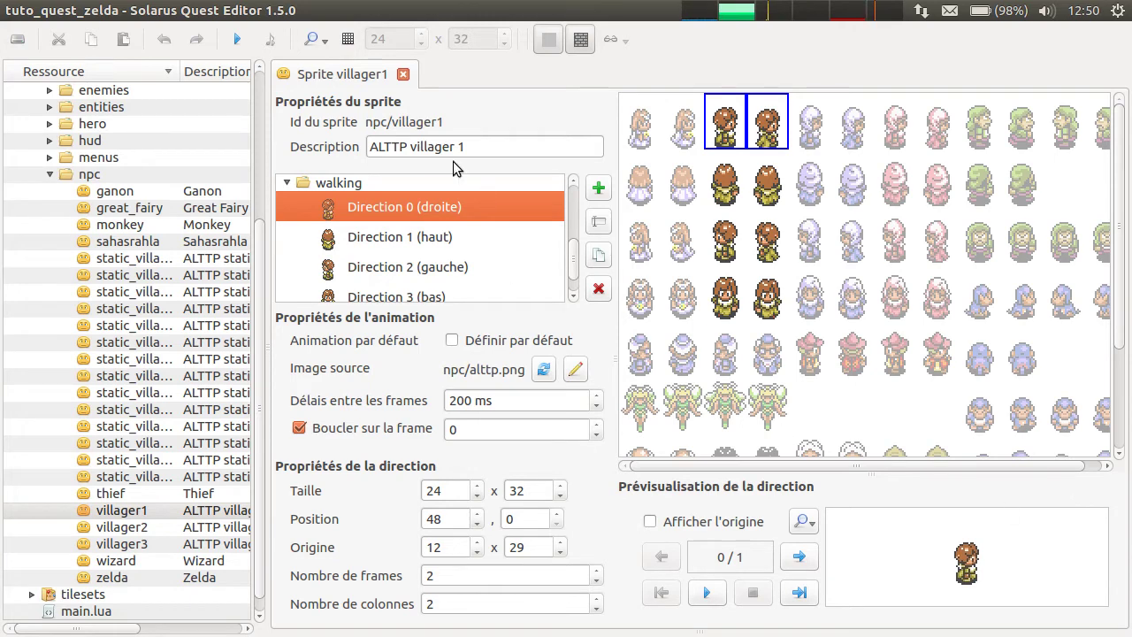
scroll(429, 216, up, 1)
scroll(430, 221, down, 1)
click(707, 592)
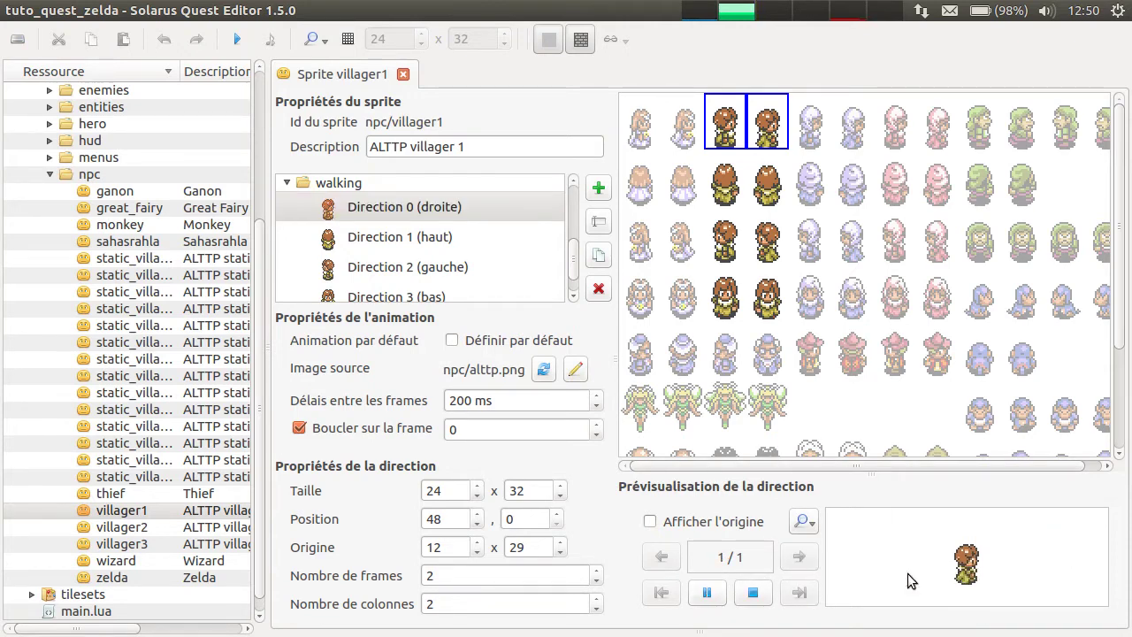
click(759, 599)
Preview the stopped animation in Direction 0 (droite).
scroll(473, 225, up, 1)
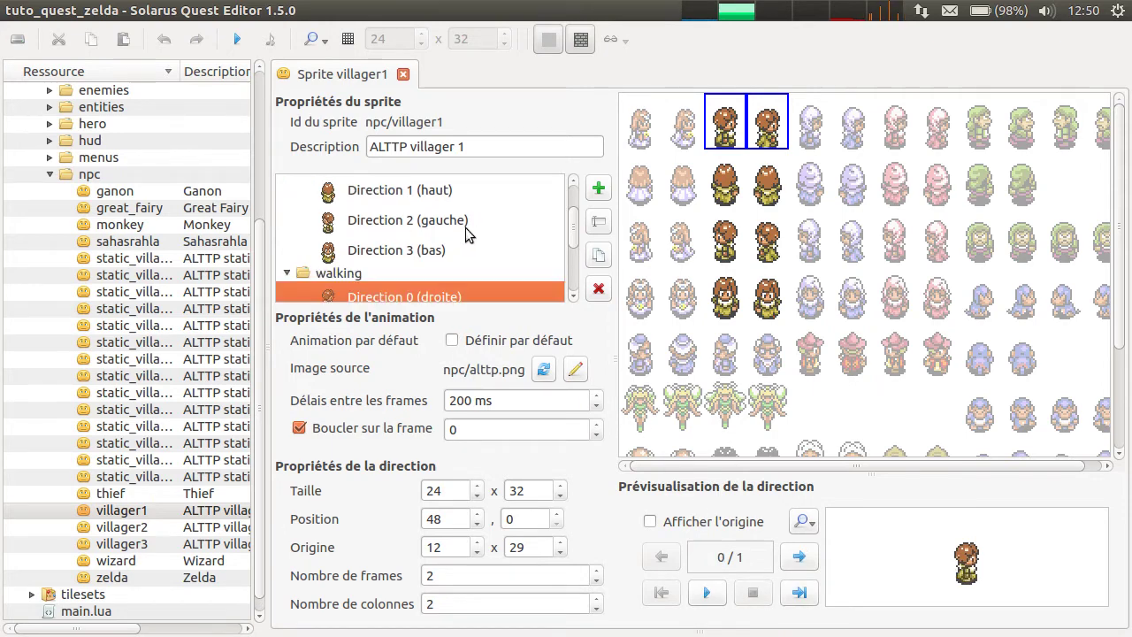
scroll(458, 253, up, 1)
click(392, 209)
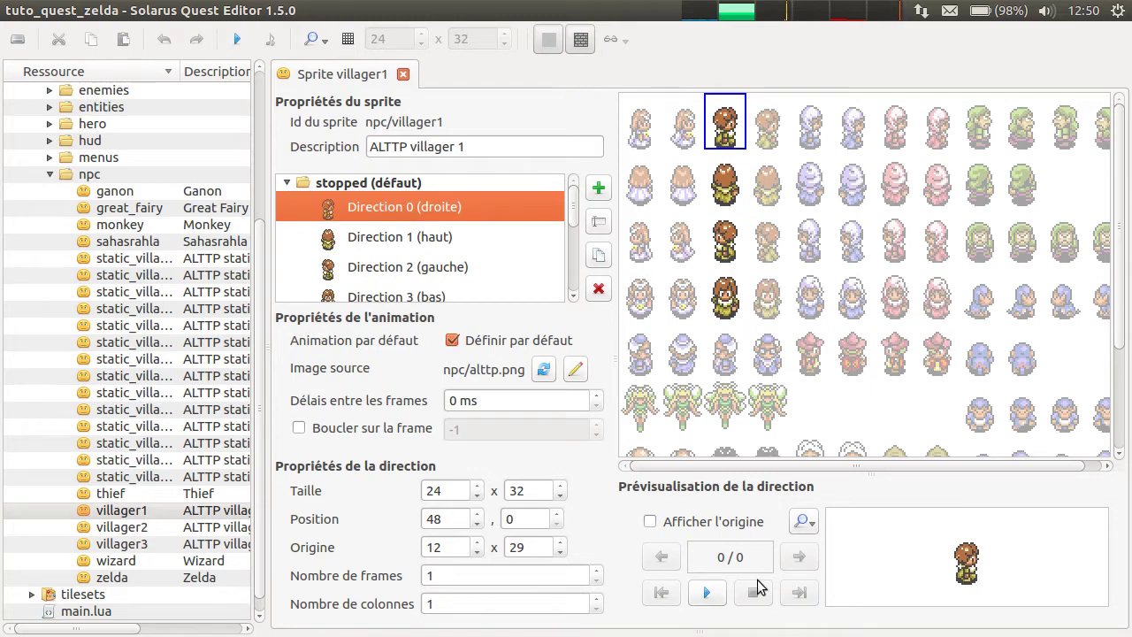
click(707, 592)
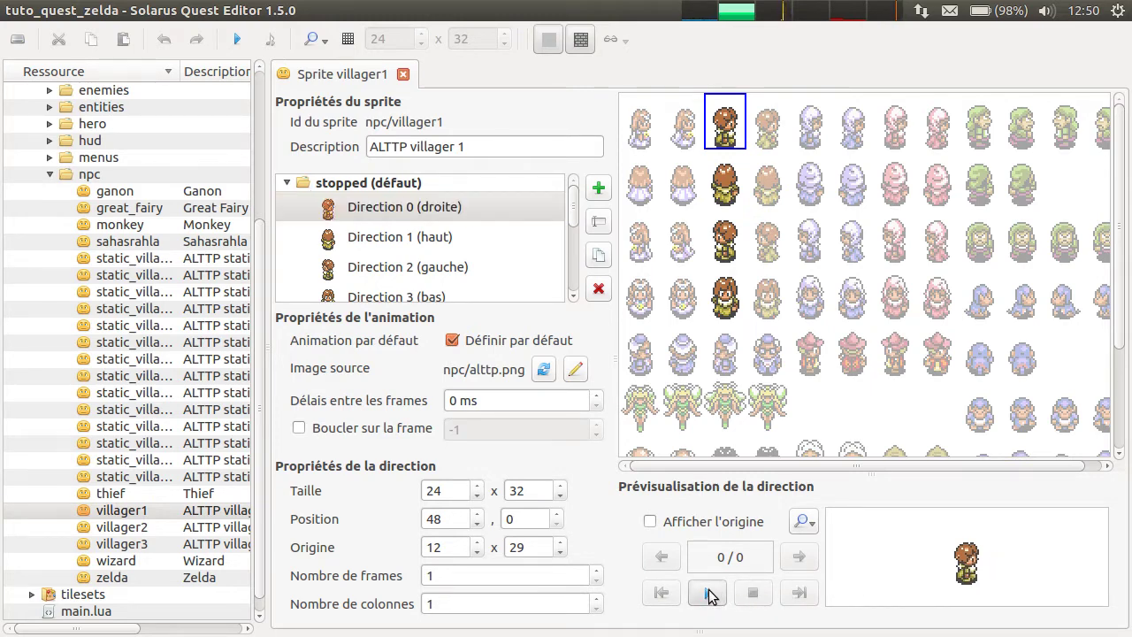
Compare the source image frames used by the other directions of the stopped and walking animations.
click(438, 236)
scroll(471, 235, down, 1)
click(456, 220)
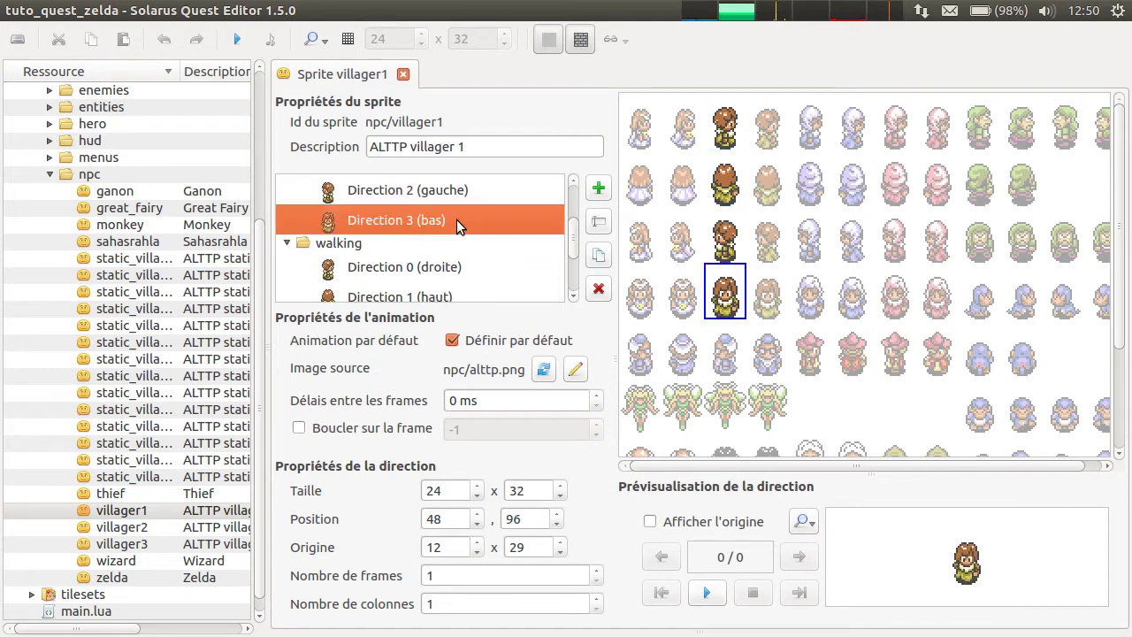
click(460, 191)
scroll(461, 205, down, 1)
click(465, 194)
click(460, 250)
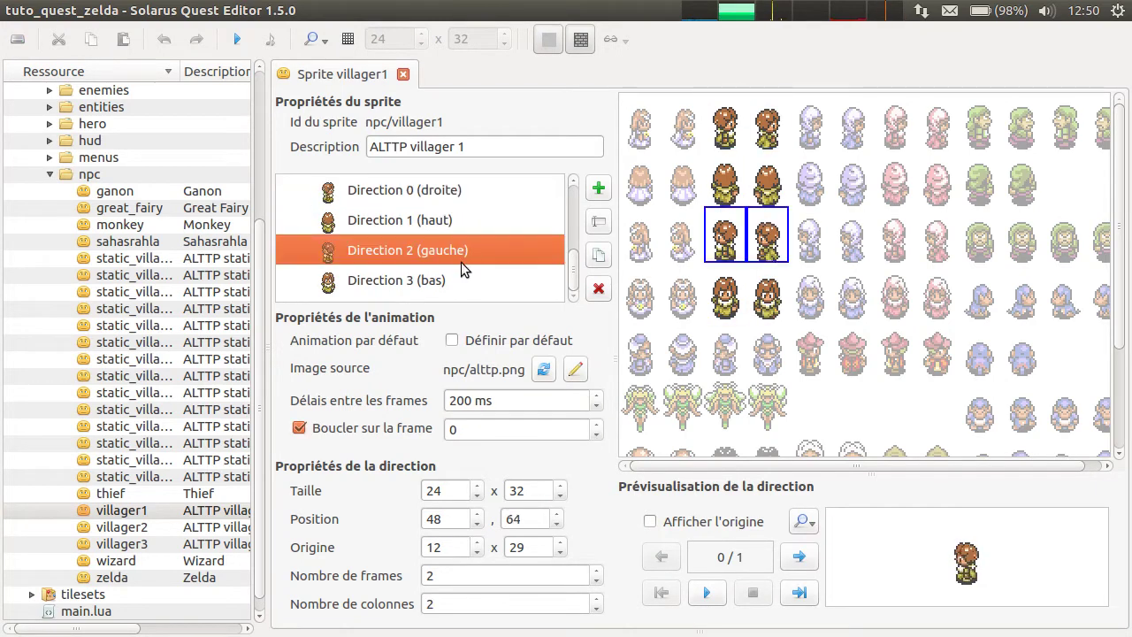
key(Down)
scroll(460, 256, up, 1)
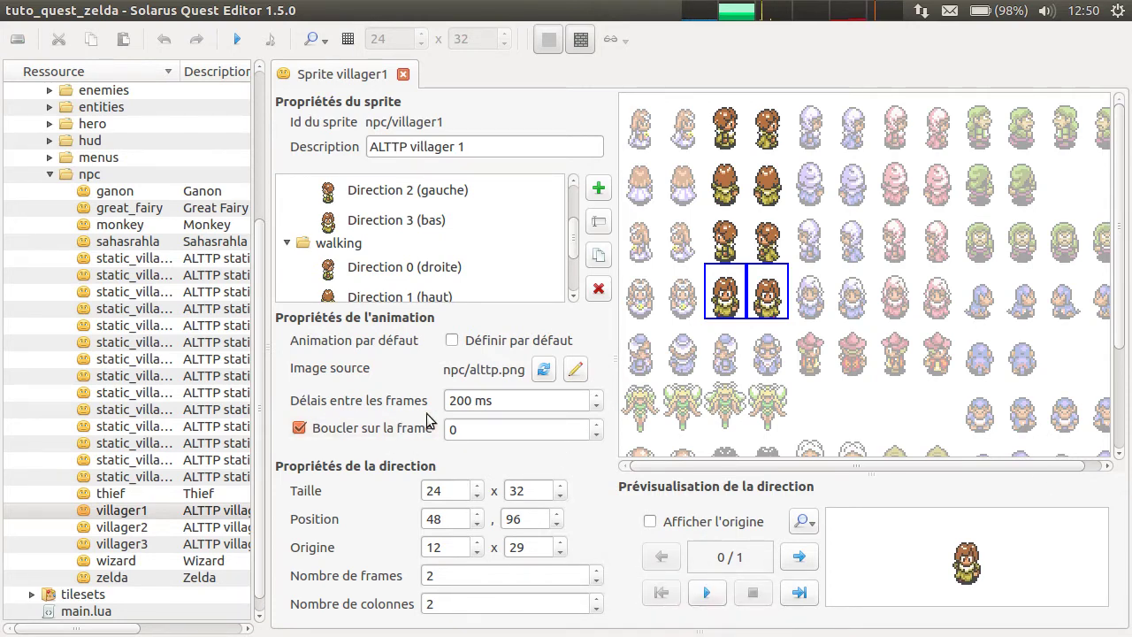
scroll(392, 271, up, 1)
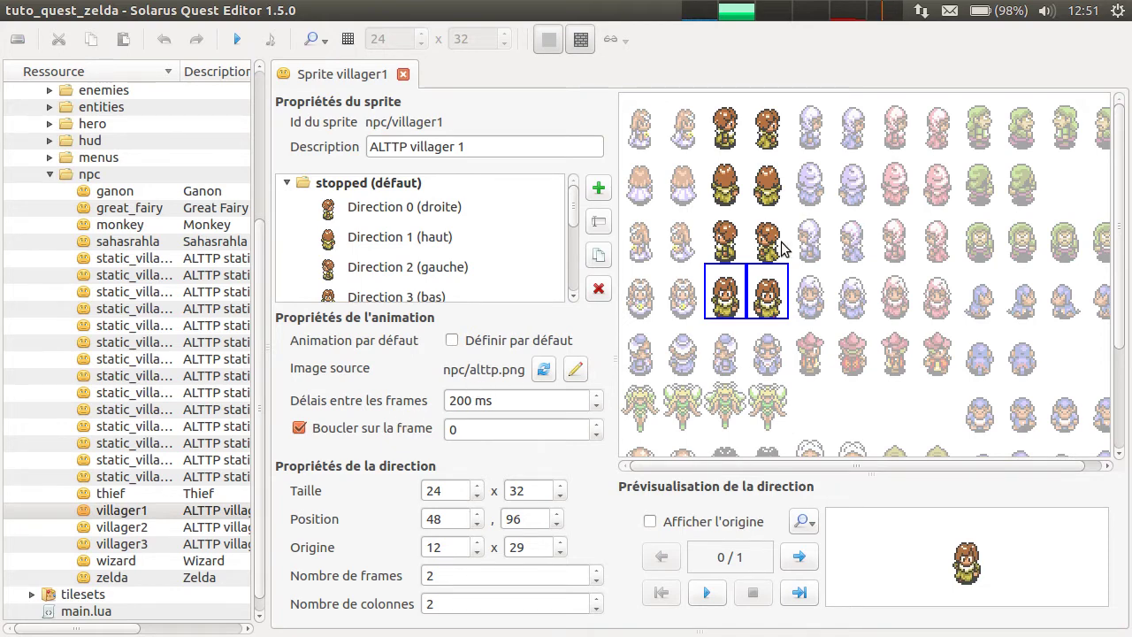
Go through all four directions of the stopped animation and of the walking animation, checking each one's position and frames.
click(432, 207)
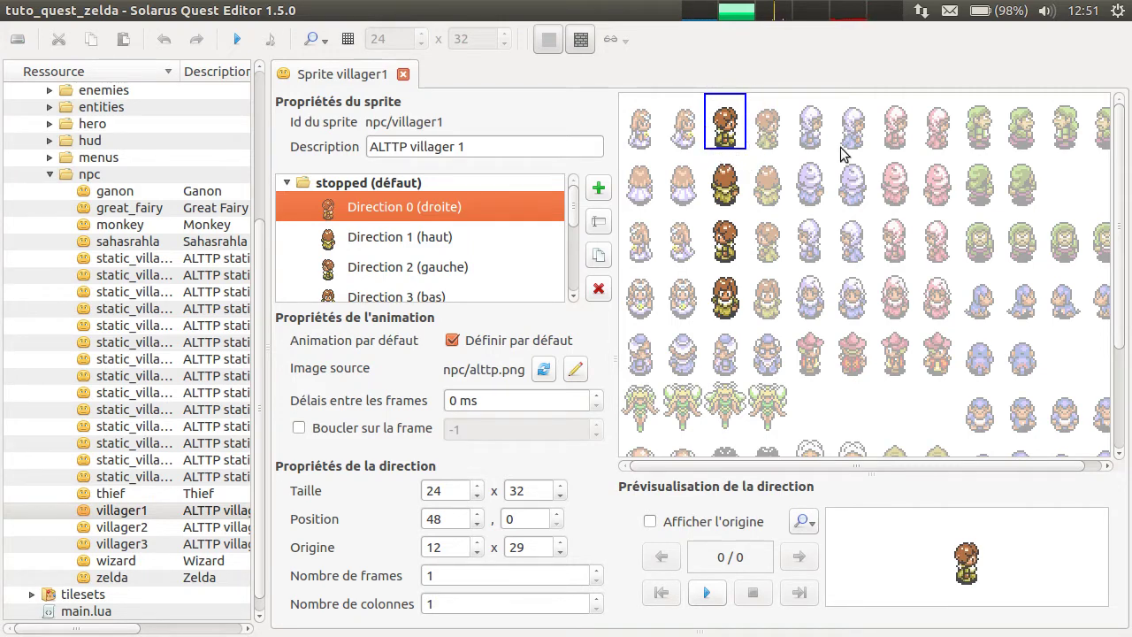
mouse_move(581, 217)
mouse_down()
mouse_move(579, 245)
mouse_move(579, 205)
mouse_up()
click(484, 206)
click(461, 237)
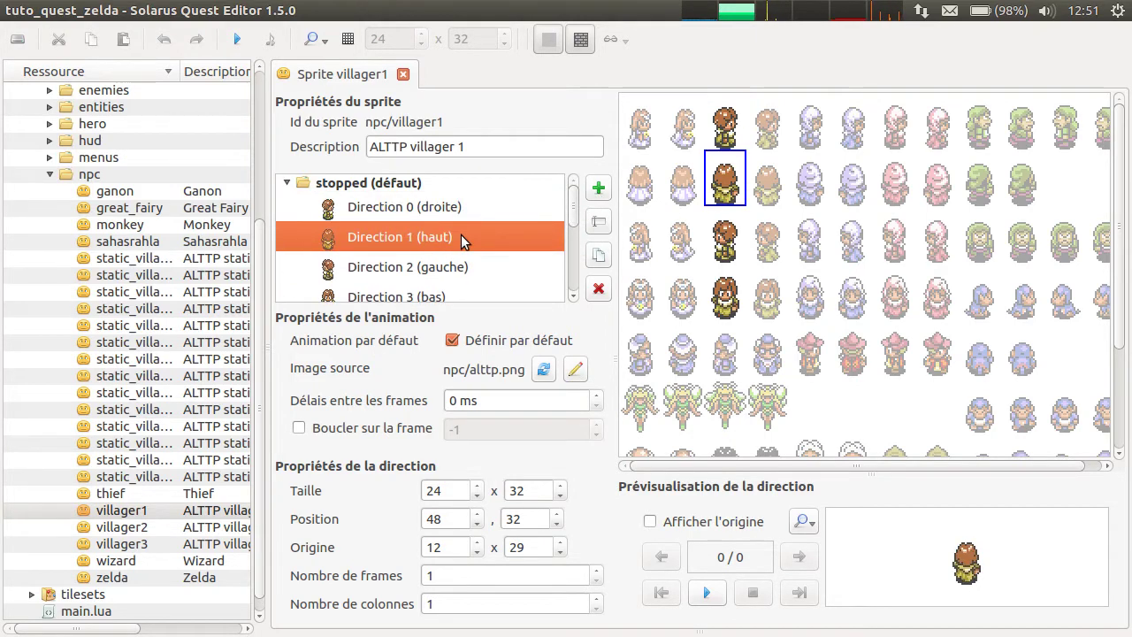
scroll(476, 234, down, 1)
click(461, 195)
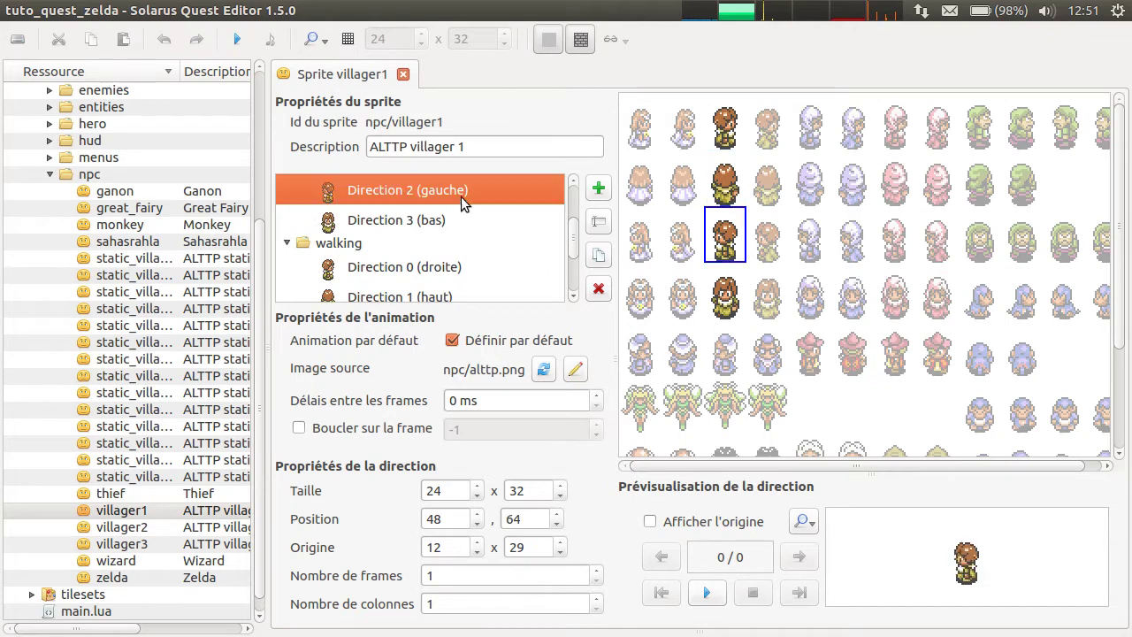
click(490, 217)
scroll(490, 211, down, 1)
click(486, 187)
click(487, 218)
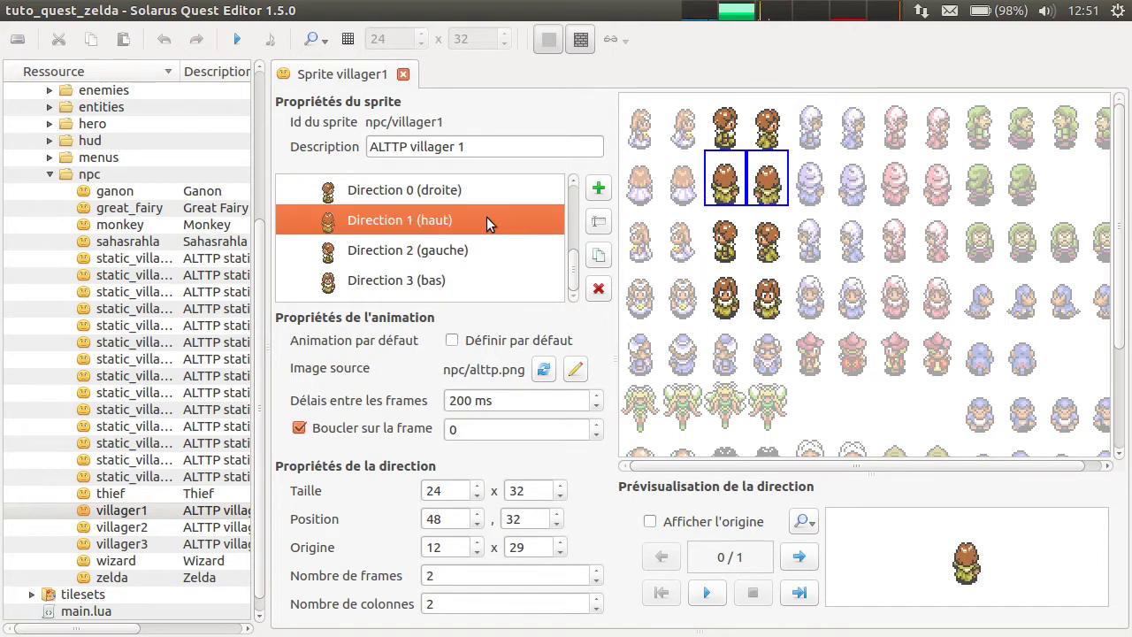
click(481, 249)
click(475, 281)
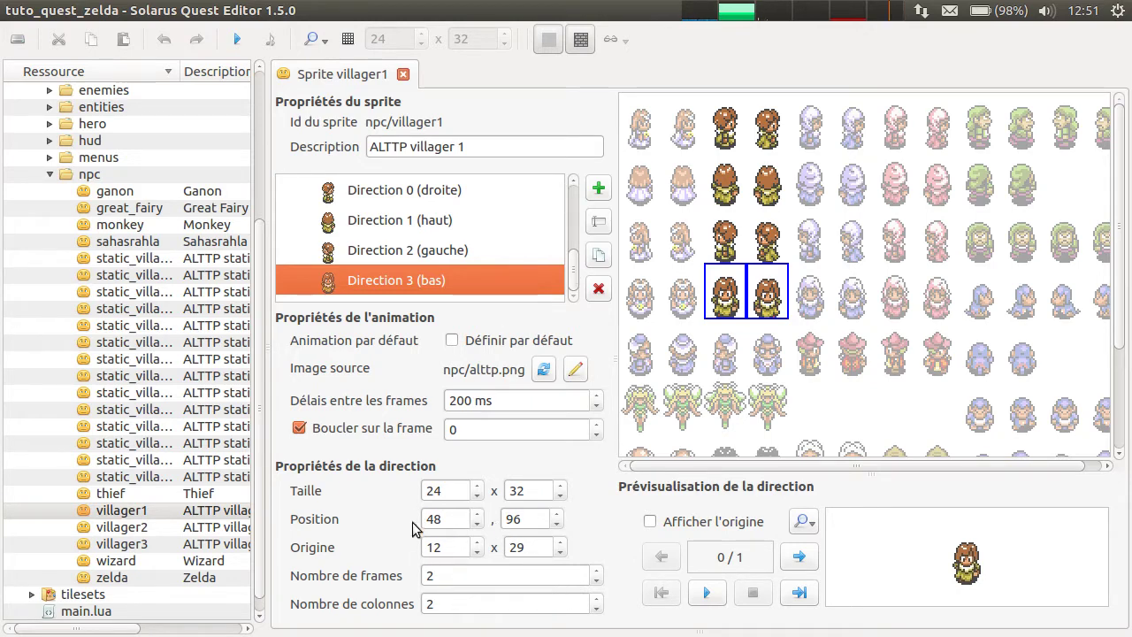
Return to Direction 0 (droite) of the stopped animation and collapse that animation's direction list.
scroll(483, 209, up, 1)
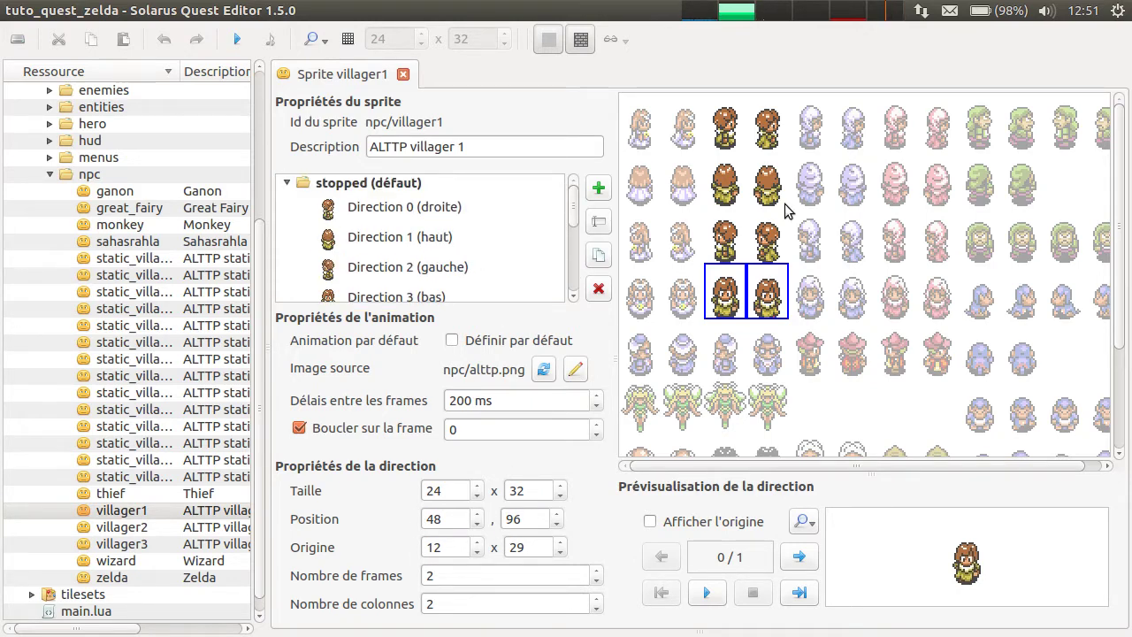
click(322, 213)
click(284, 184)
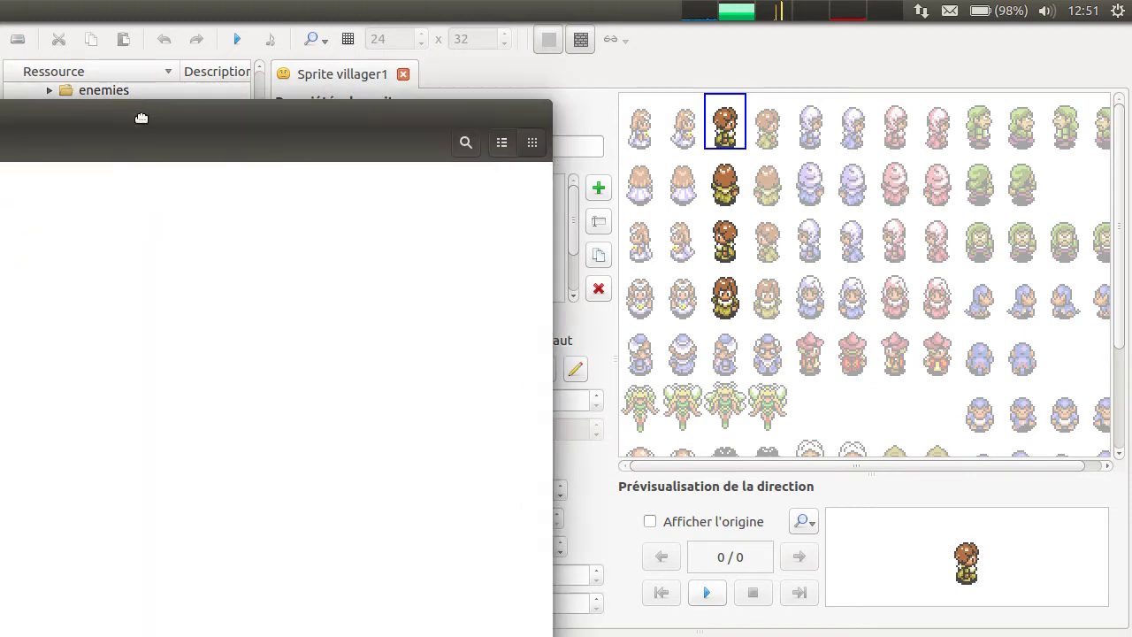
Switch to the file manager and extract ep16_ressources.zip into the current downloads folder.
drag(141, 116, 737, 73)
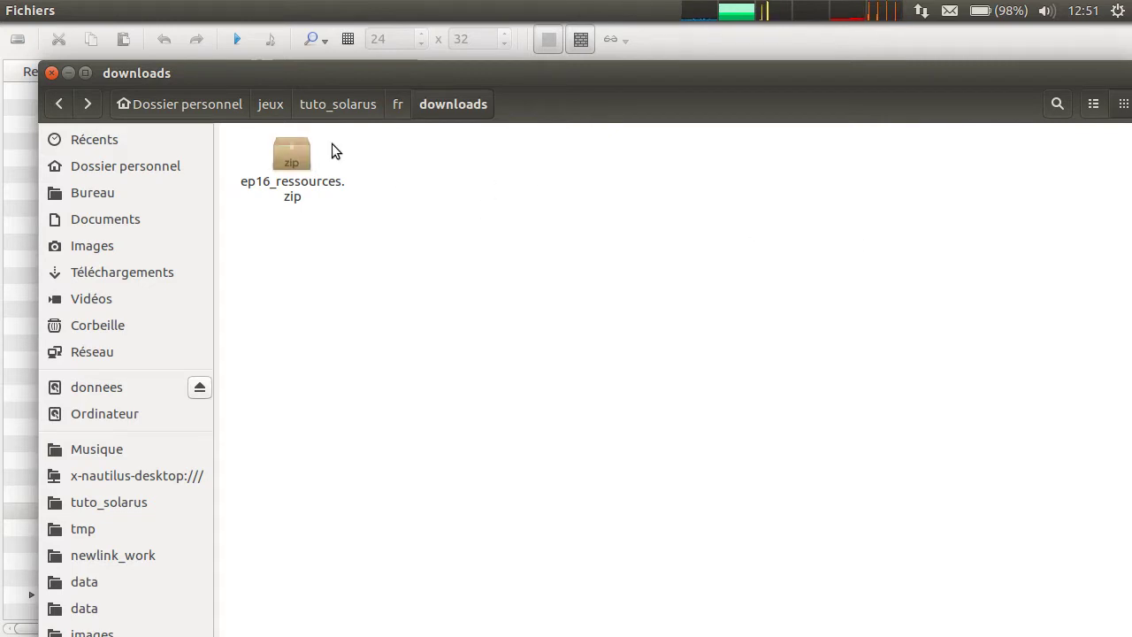
right_click(293, 170)
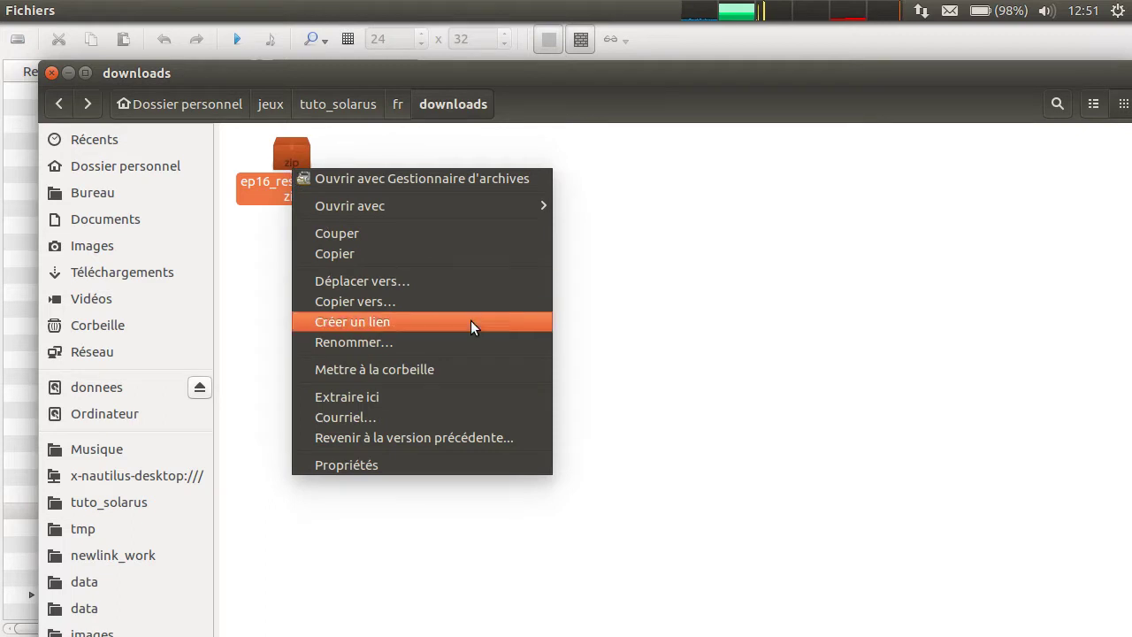
click(433, 396)
click(421, 310)
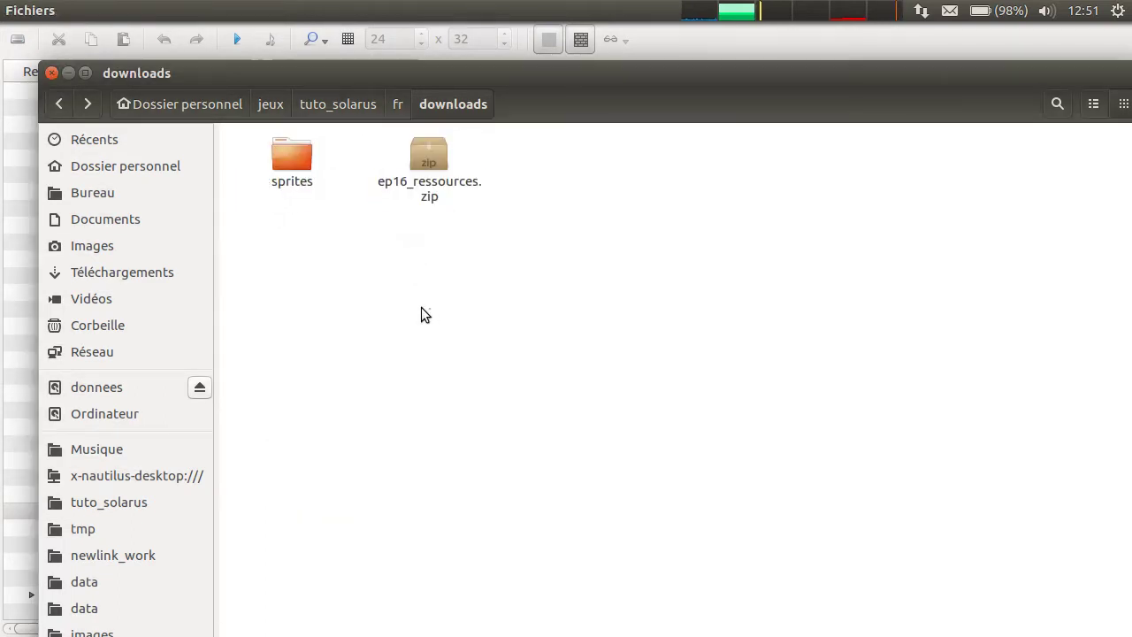
Open the extracted sprites folder in a second tab and the tuto_quest_zelda data/sprites/npc folder in the first tab.
double_click(300, 173)
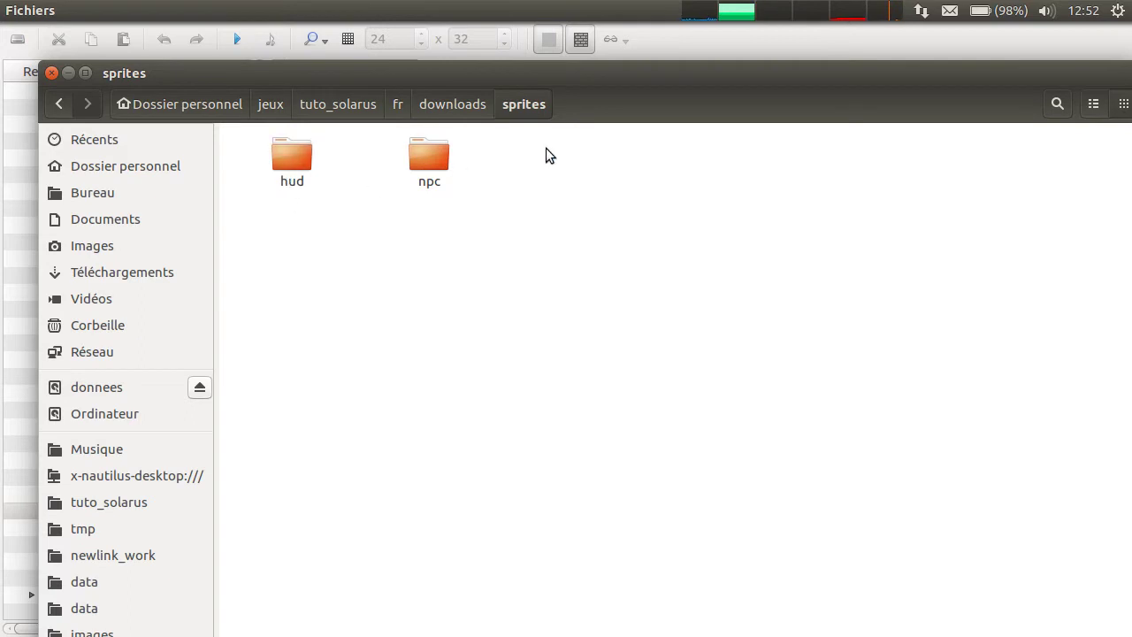
middle_click(548, 103)
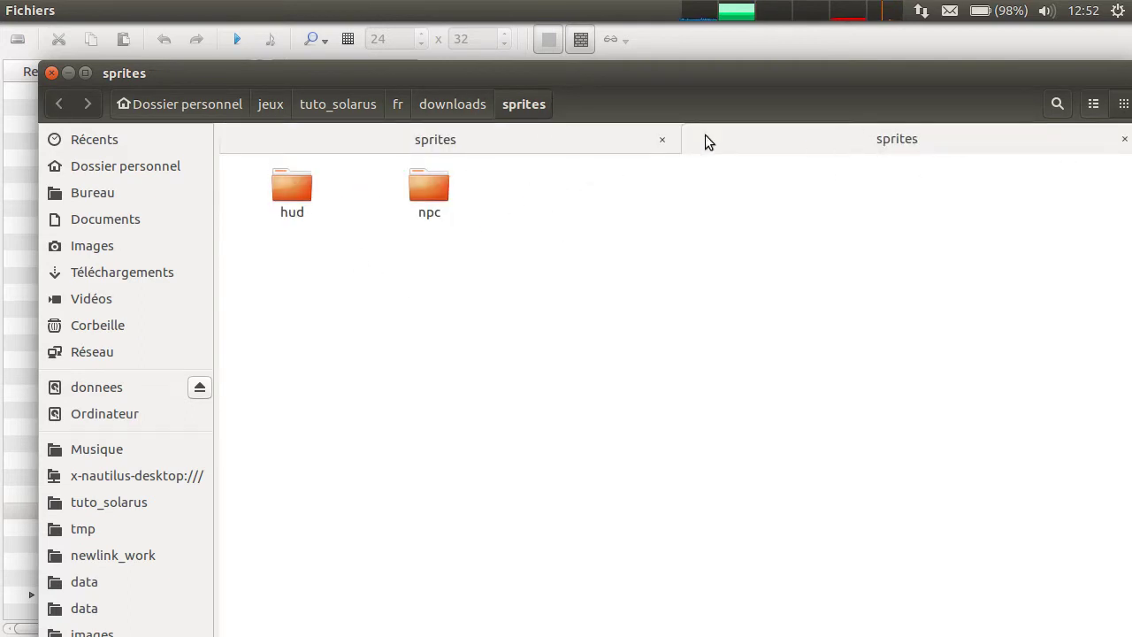
click(398, 104)
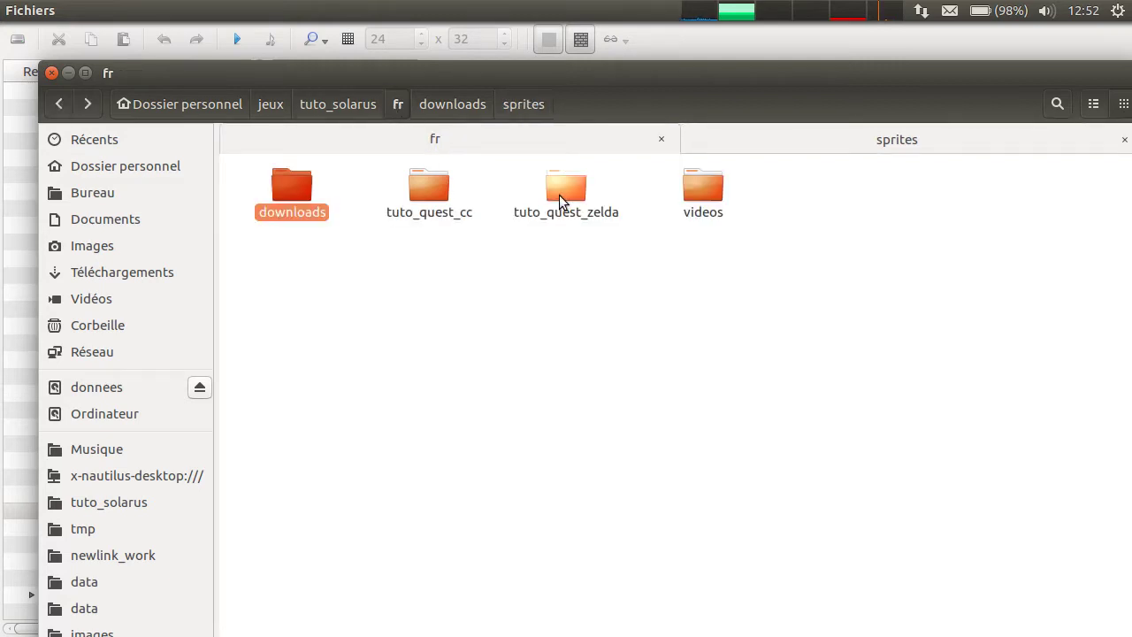
double_click(559, 195)
double_click(288, 205)
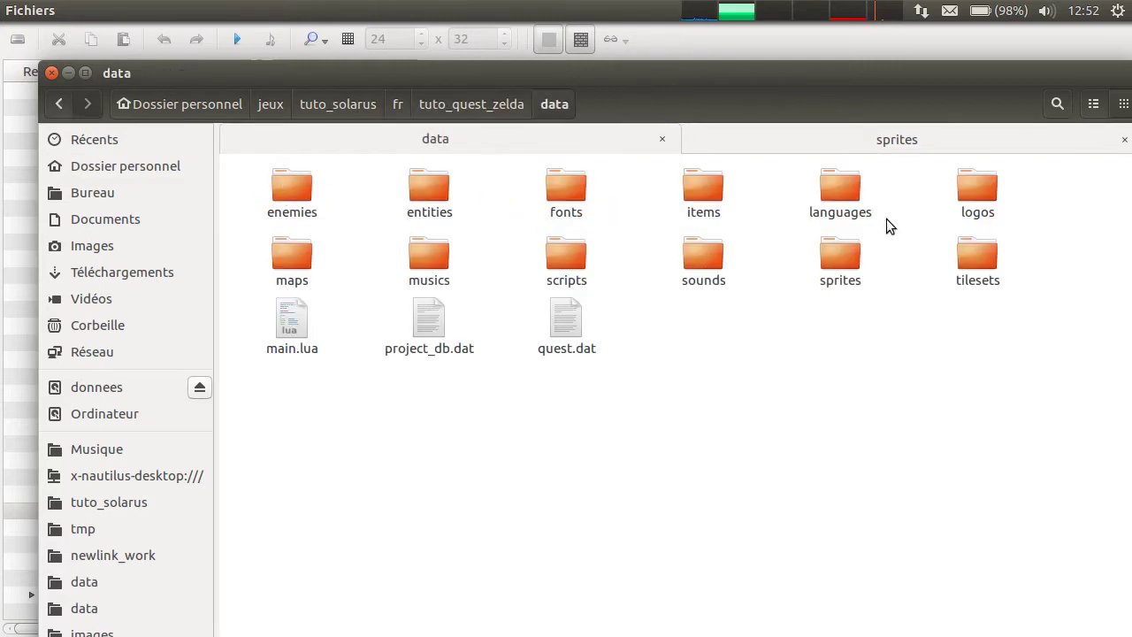
double_click(837, 270)
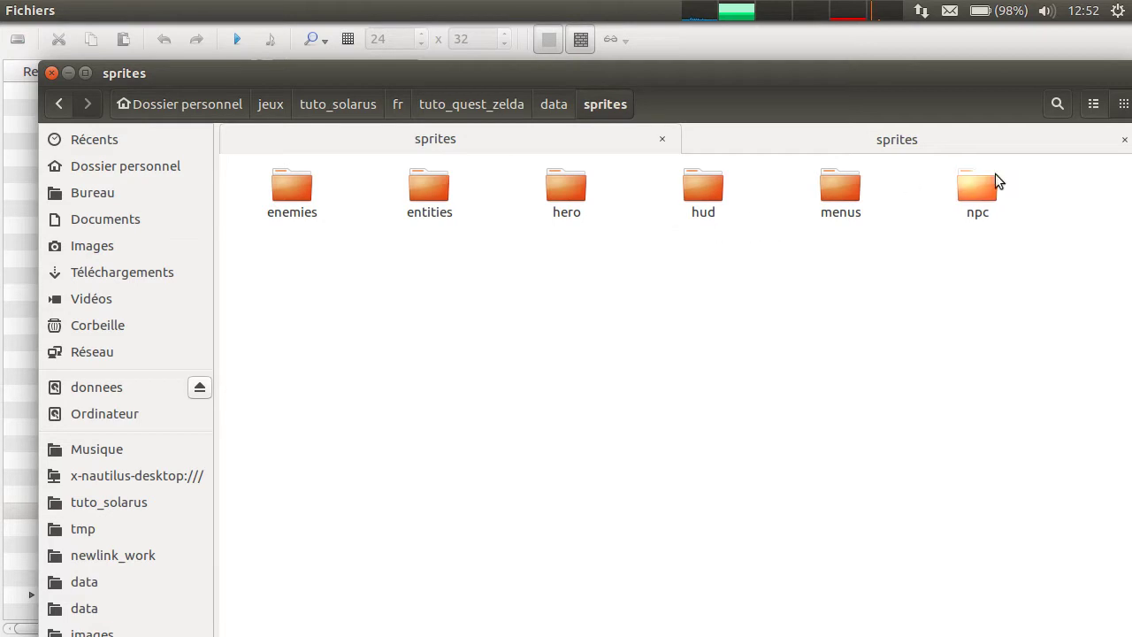
double_click(985, 190)
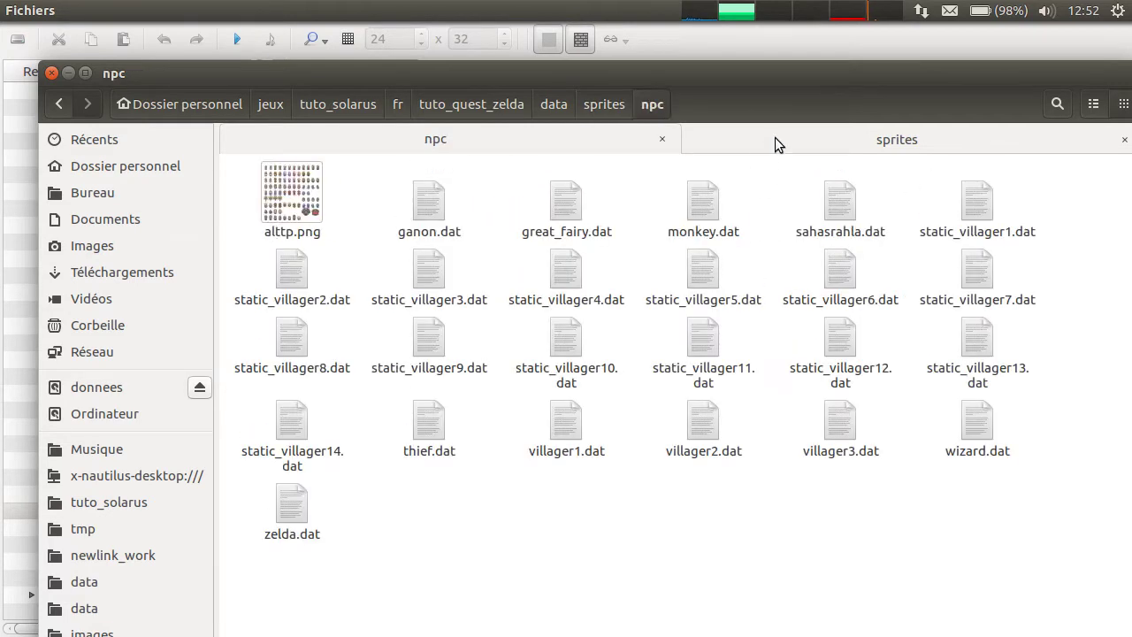
Copy tom.png from the extracted sprites/npc folder into the quest's data/sprites/npc folder.
click(775, 139)
double_click(442, 198)
click(292, 197)
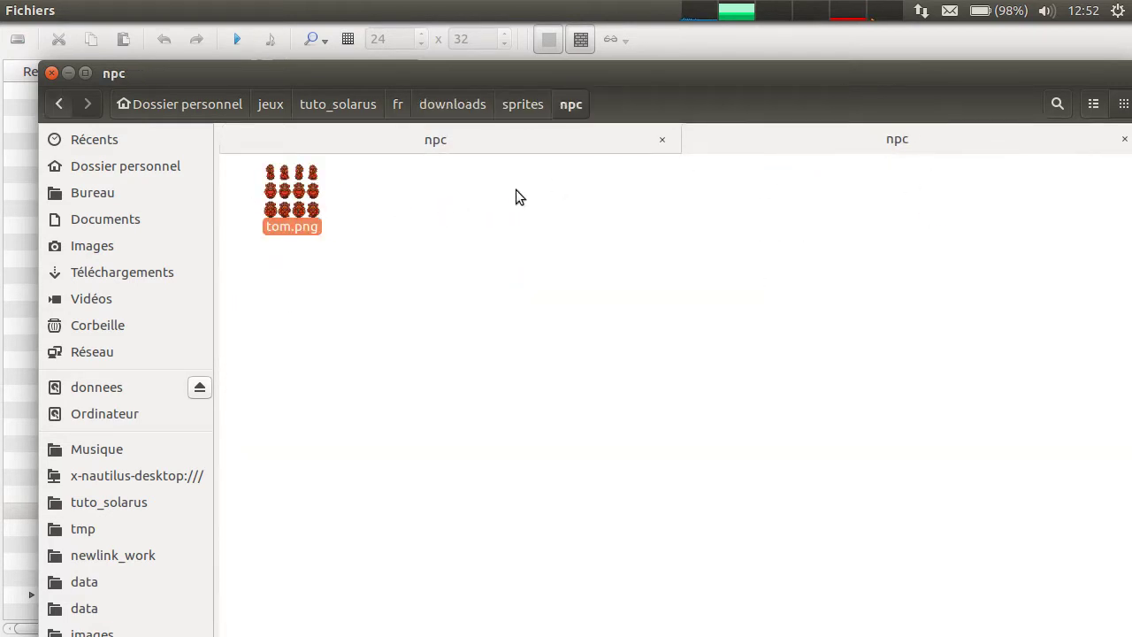
drag(544, 144, 663, 505)
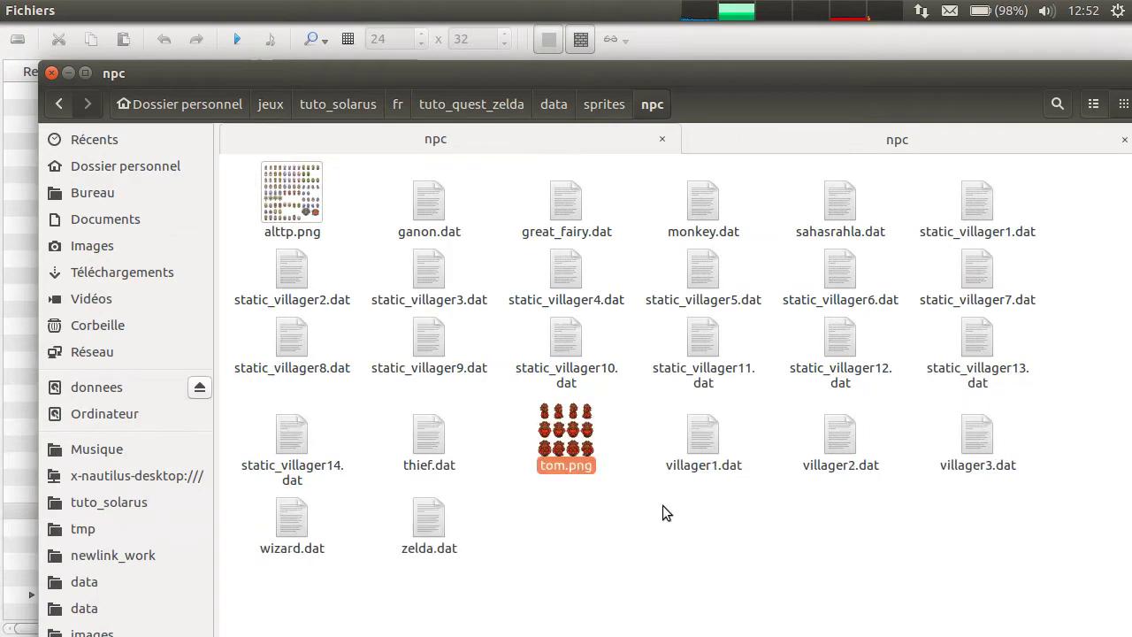
Look at the files in the extracted sprites/hud folder, then go back to its parent sprites folder.
click(795, 137)
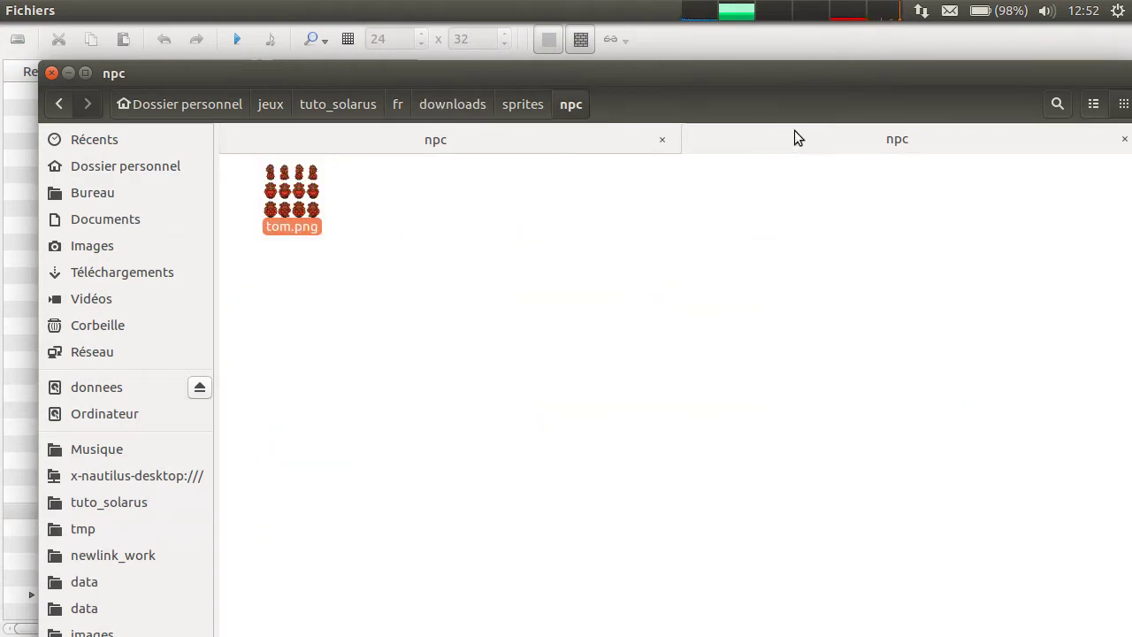
click(518, 103)
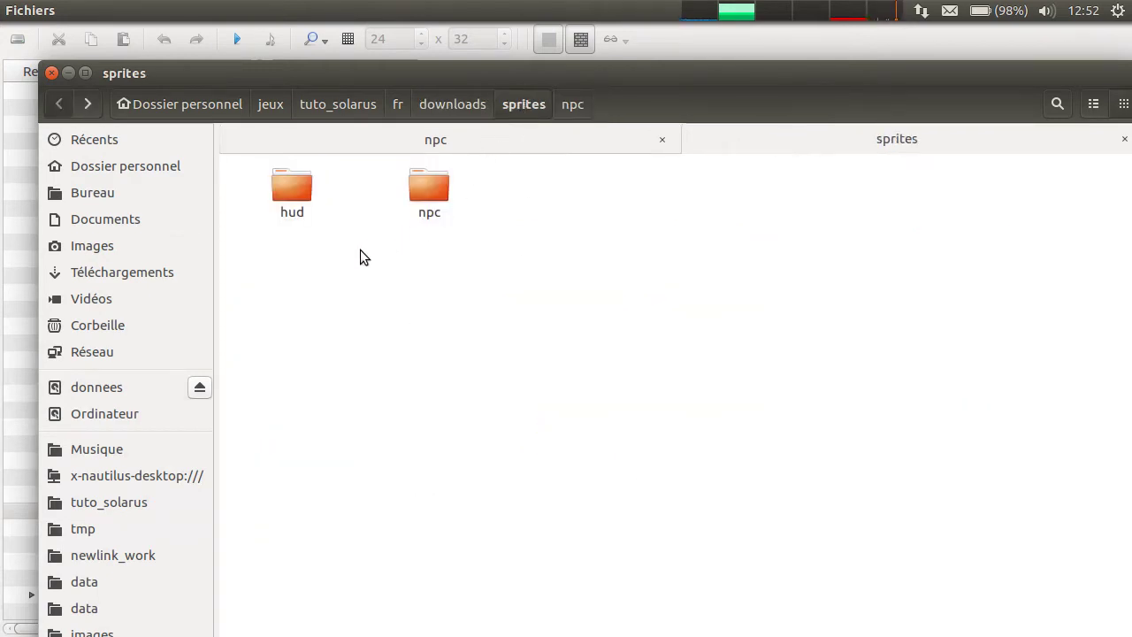
double_click(301, 190)
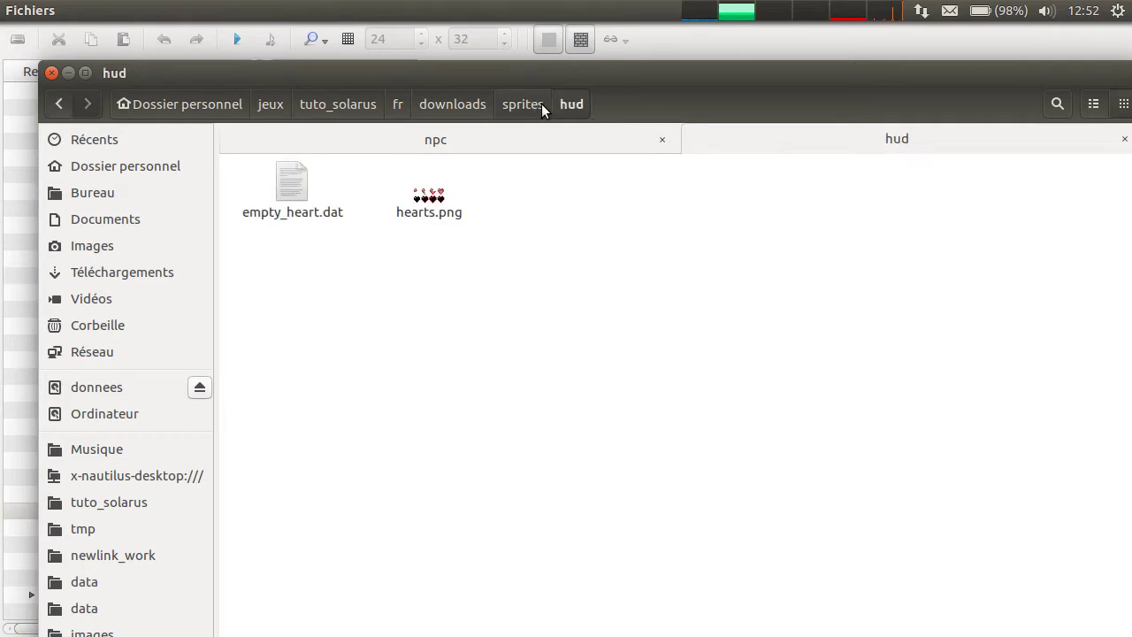
drag(500, 298, 507, 139)
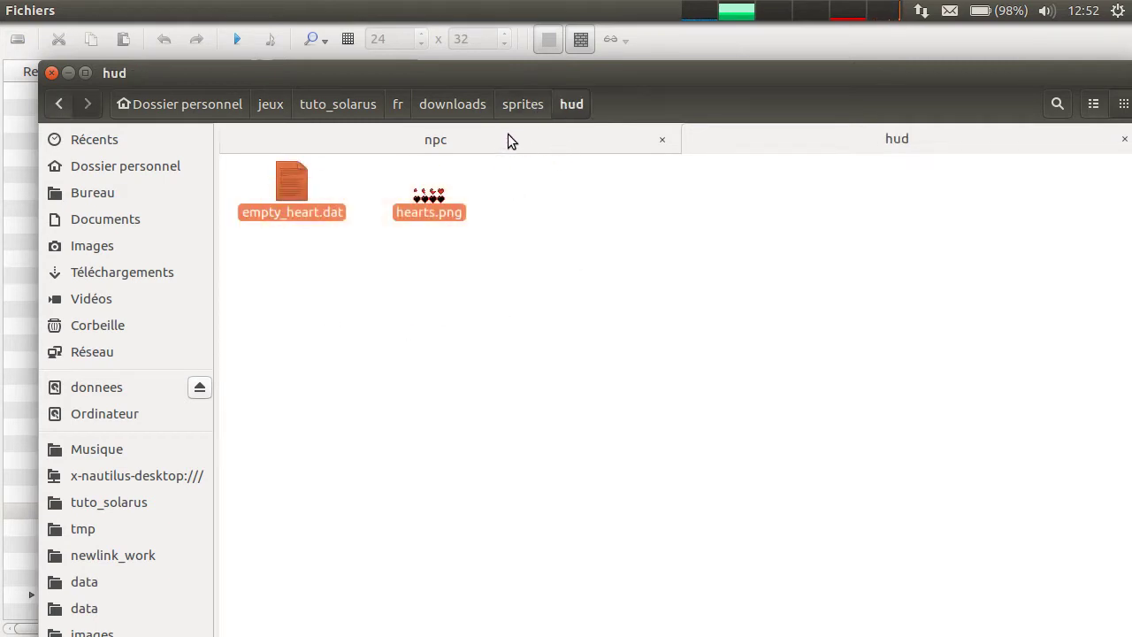
click(566, 228)
click(531, 104)
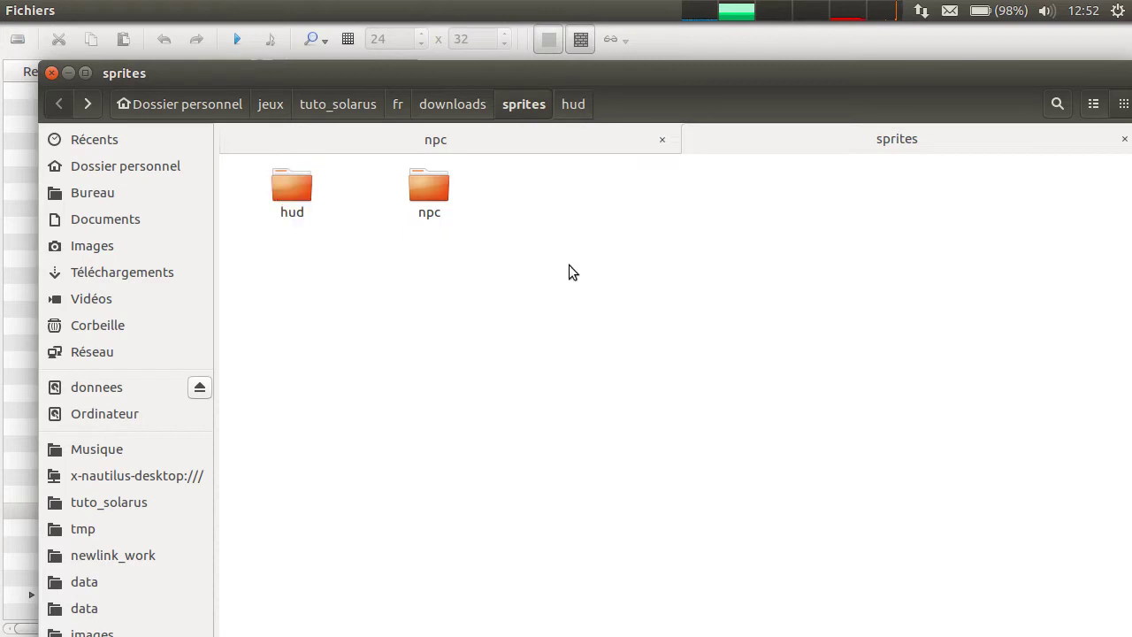
Copy empty_heart.dat and hearts.png from the extracted hud folder into the quest's data/sprites/hud folder.
click(584, 142)
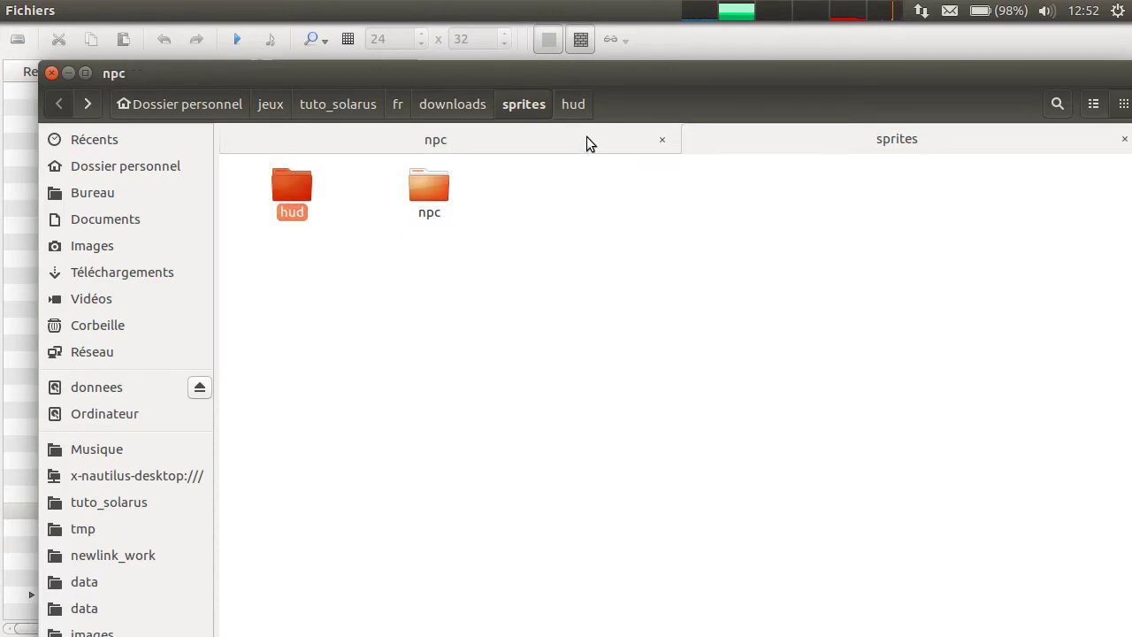
click(599, 104)
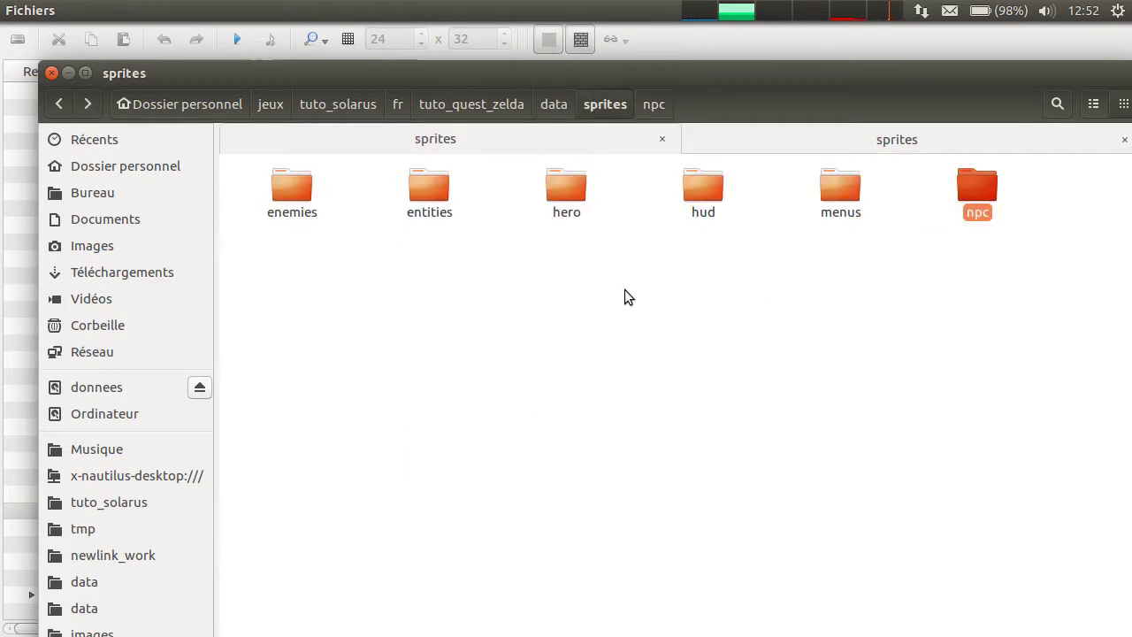
double_click(716, 189)
click(844, 135)
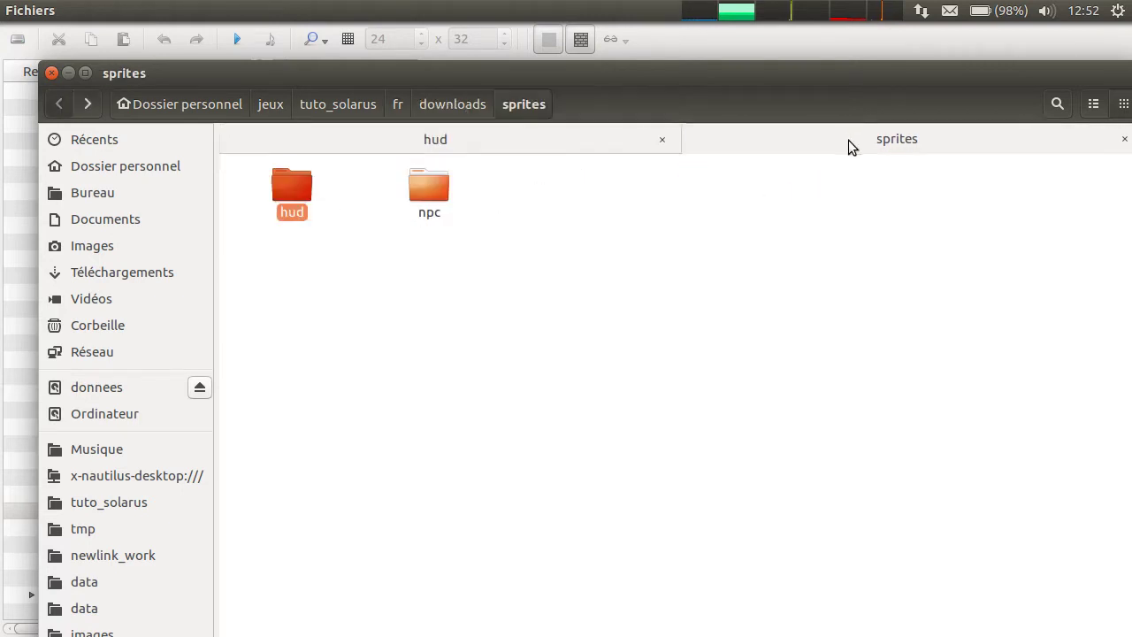
double_click(291, 188)
drag(484, 271, 239, 163)
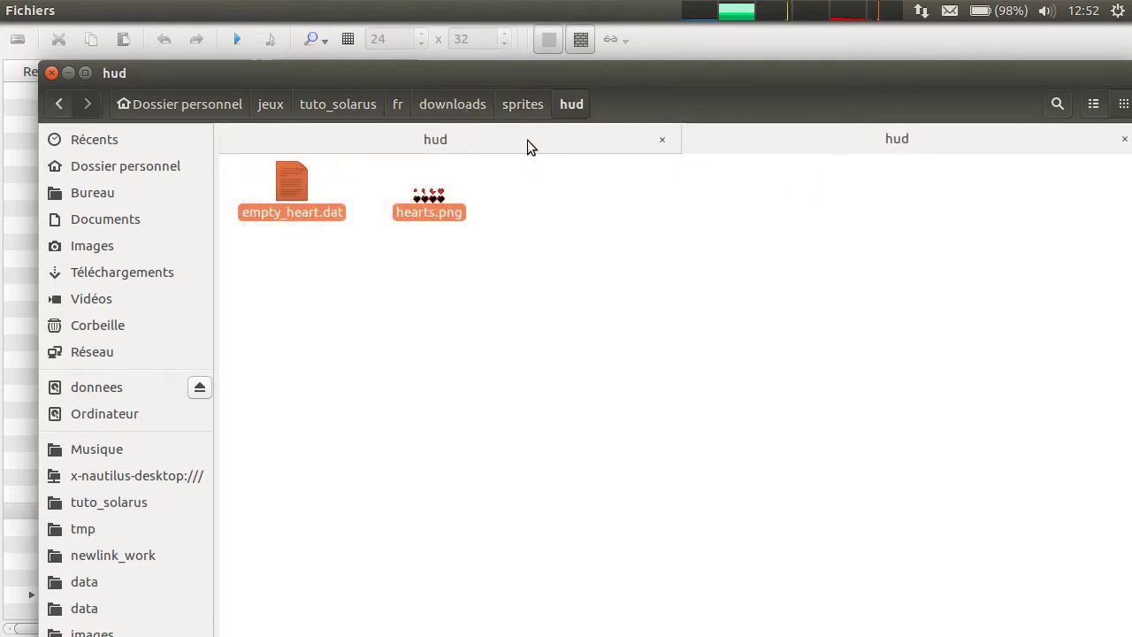
click(541, 134)
key(ctrl+v)
click(717, 298)
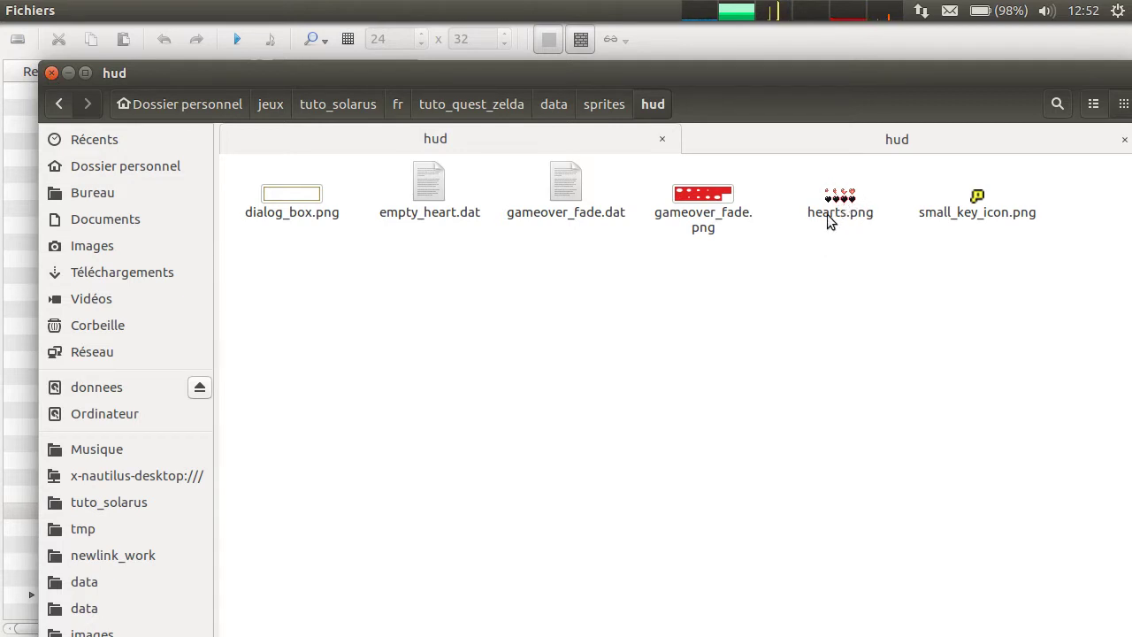
Close the file manager to return to the quest editor and widen the resource tree to show more of the descriptions.
click(51, 73)
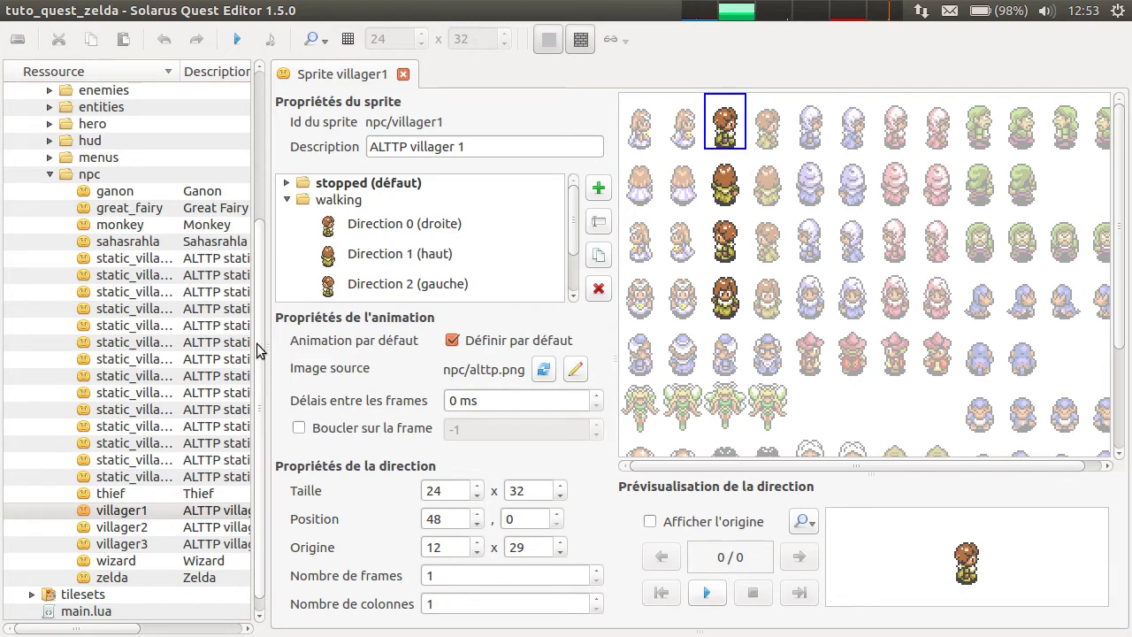
drag(258, 351, 299, 352)
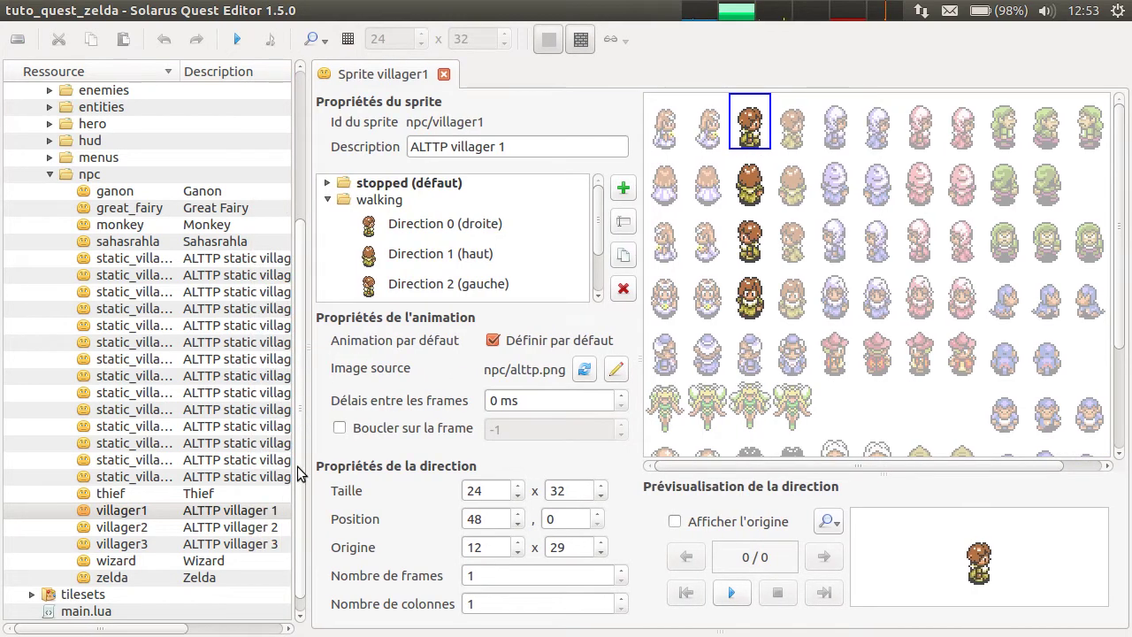
drag(299, 473, 304, 412)
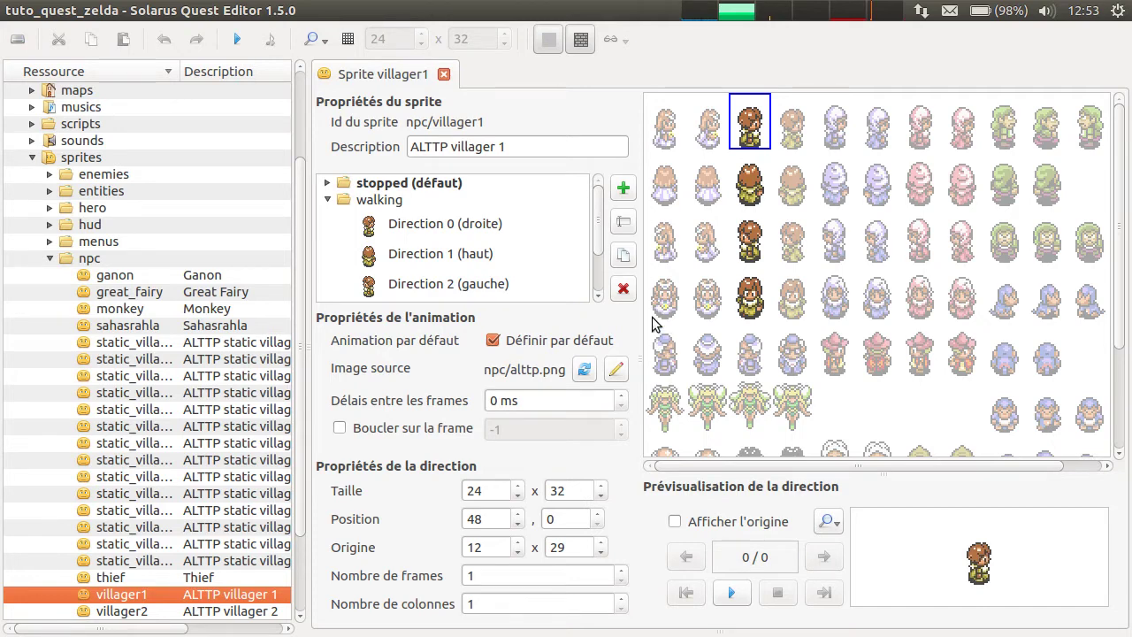
scroll(232, 407, down, 2)
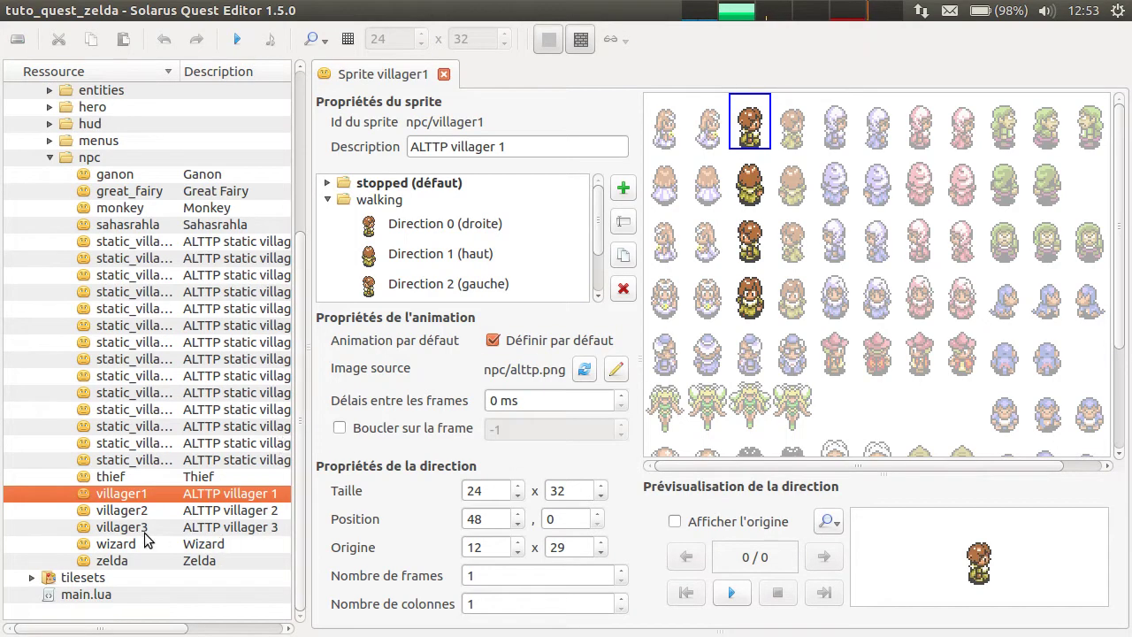
scroll(69, 117, up, 1)
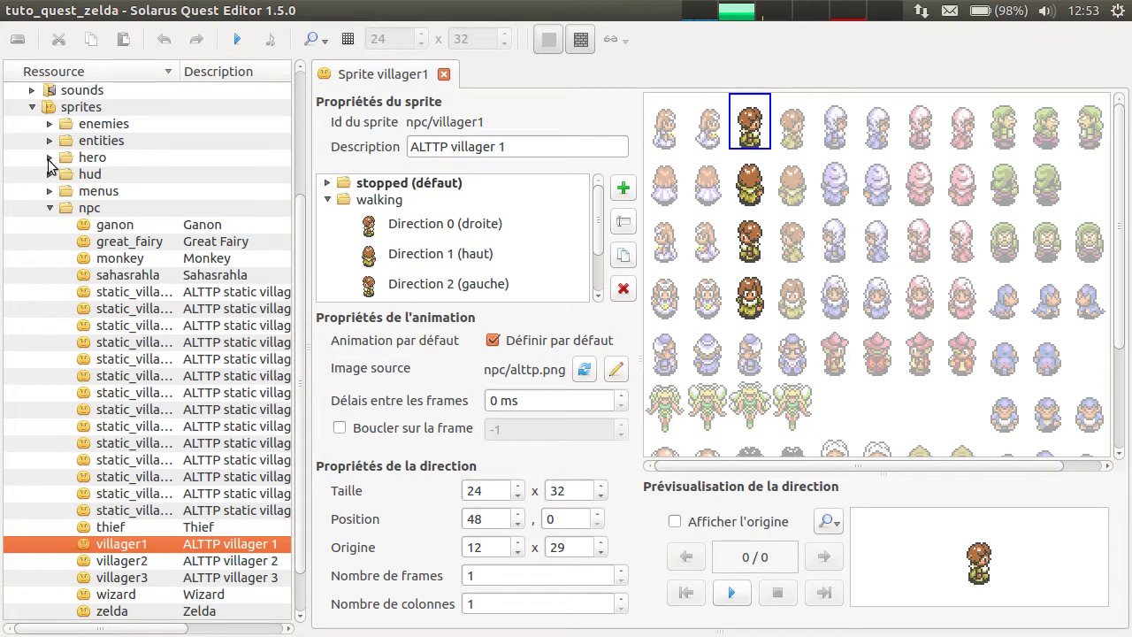
Open the hero's tunic1 sprite from the hero folder and look through its complete list of animations.
click(50, 158)
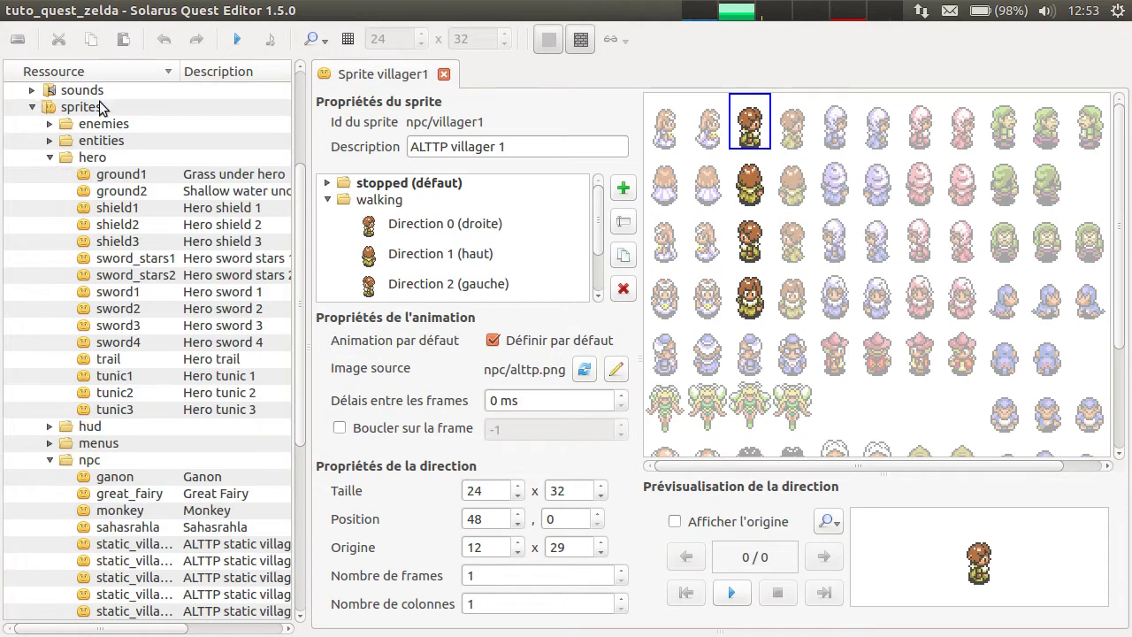
click(112, 379)
double_click(113, 378)
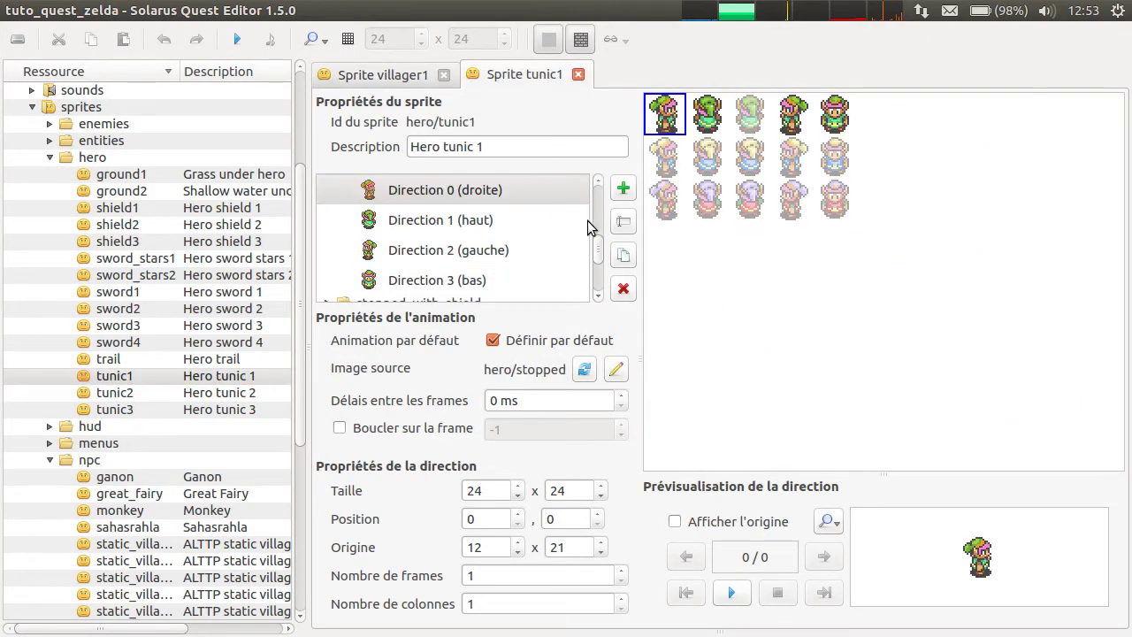
drag(598, 255, 601, 192)
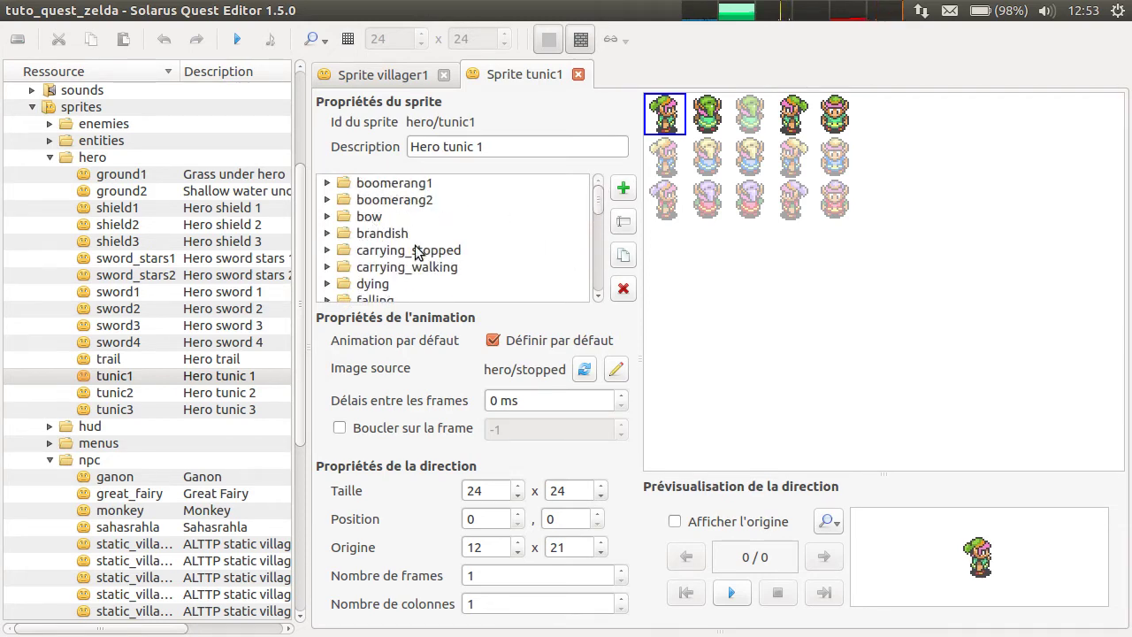
scroll(380, 221, down, 5)
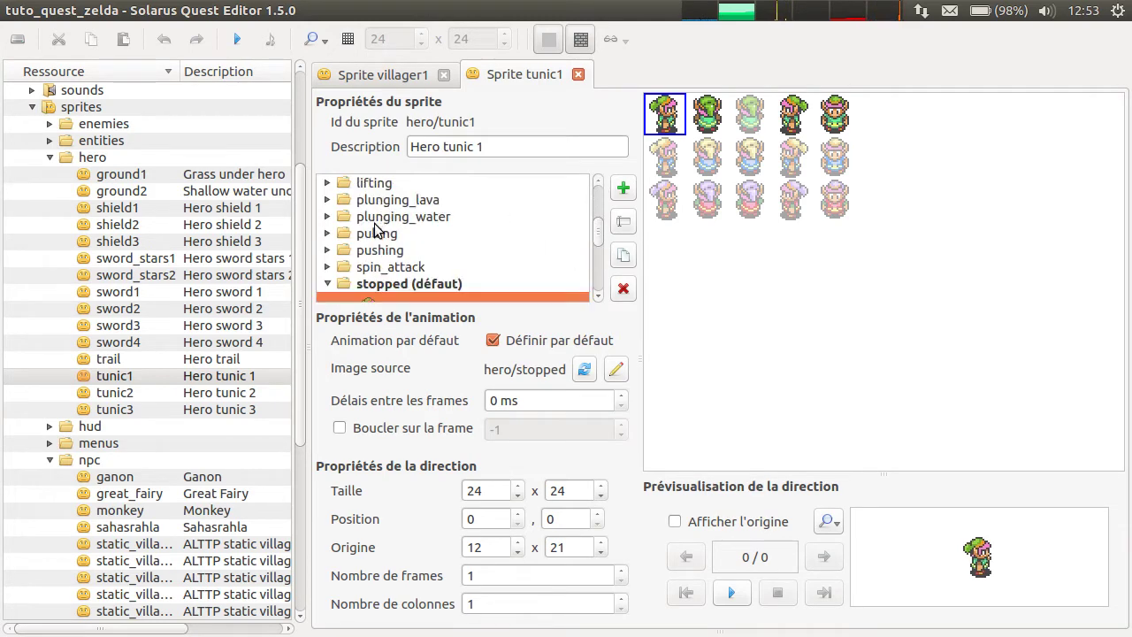
scroll(405, 224, down, 5)
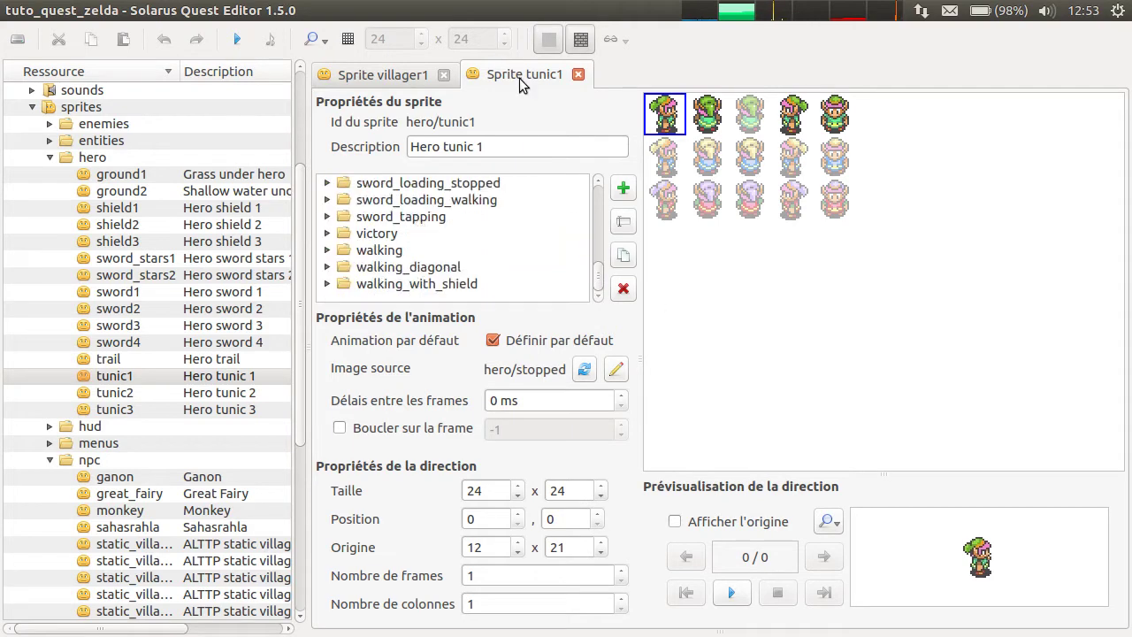
Close the tunic1 and villager1 sprites and collapse the hero folder in the resource tree.
middle_click(519, 78)
click(444, 73)
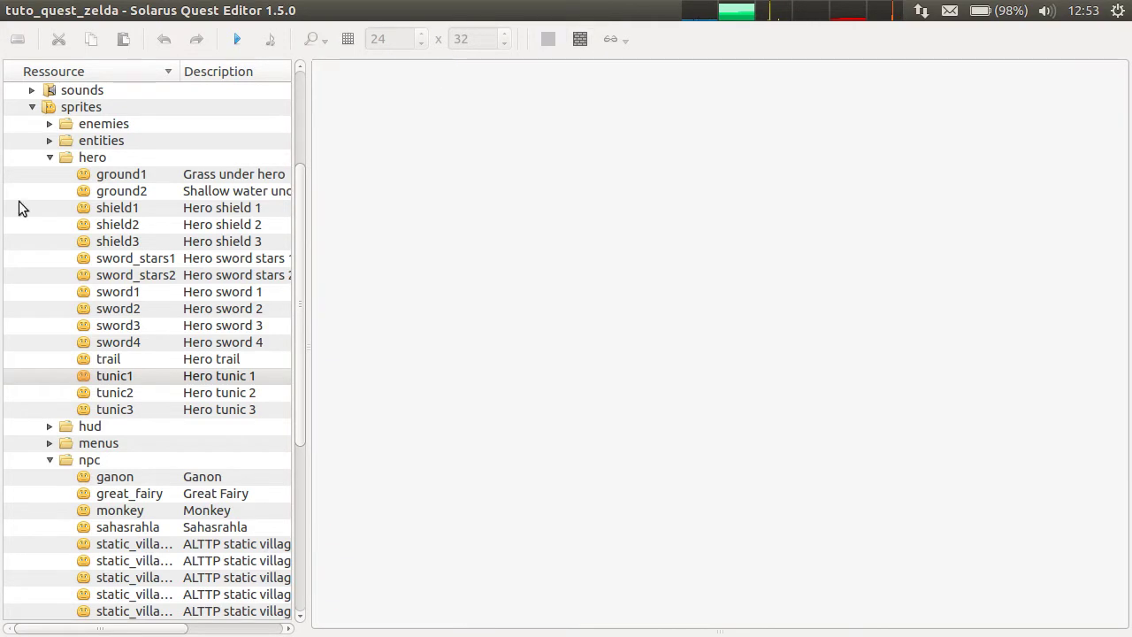
right_click(87, 159)
click(45, 159)
click(47, 159)
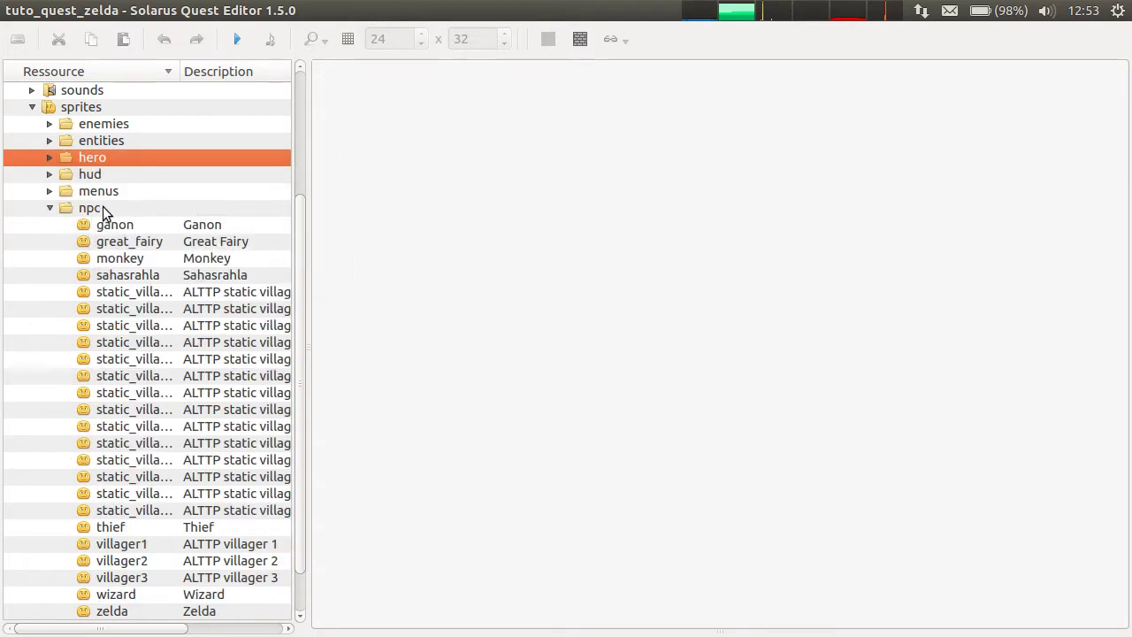
Create a new sprite in the npc folder with the id npc/tom and the description Tom.
scroll(103, 207, down, 1)
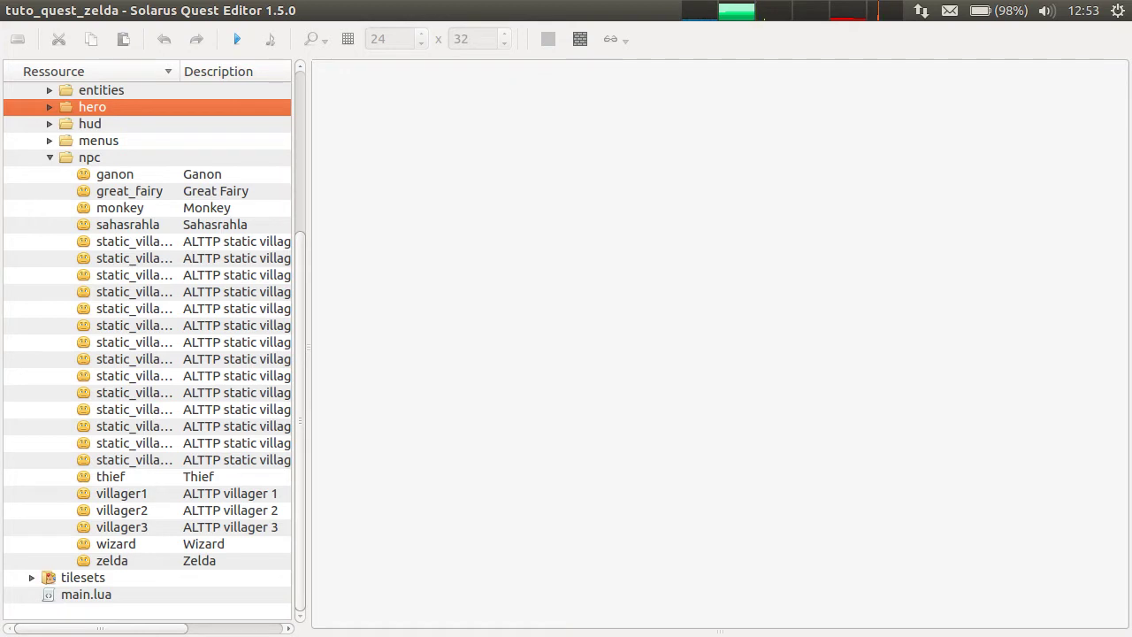
right_click(98, 159)
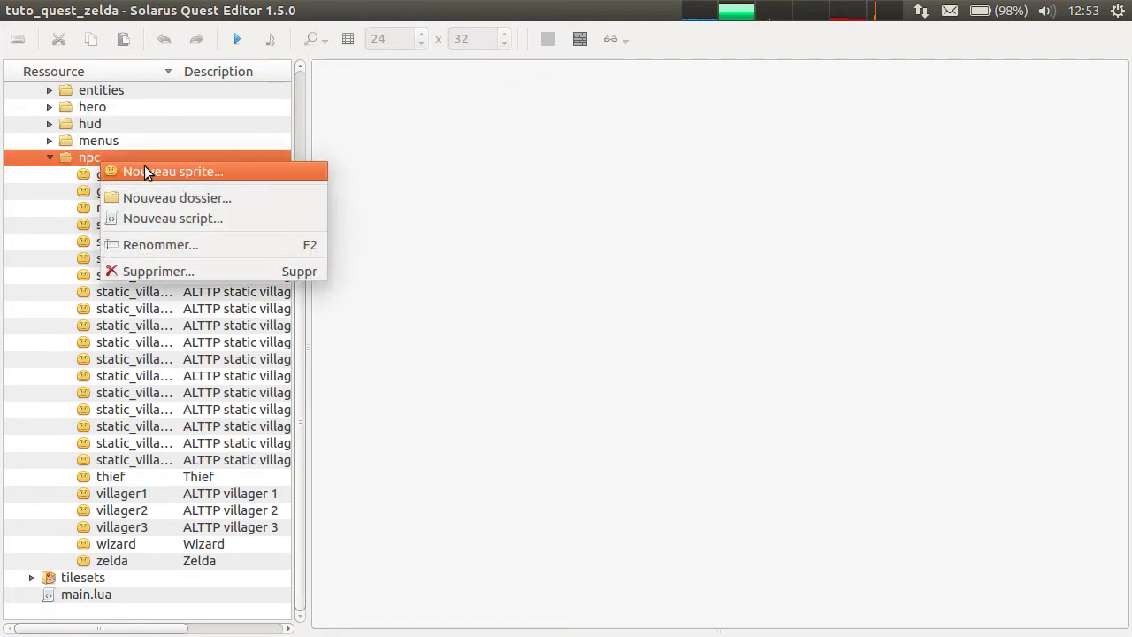
click(207, 171)
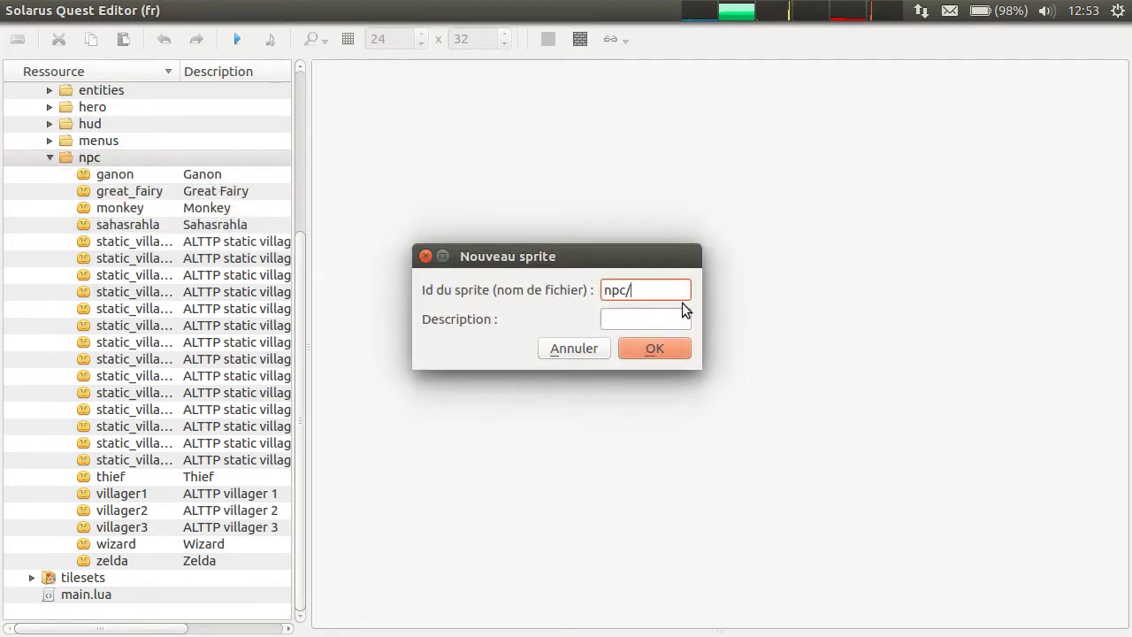
text(tom)
key(Tab)
text(To)
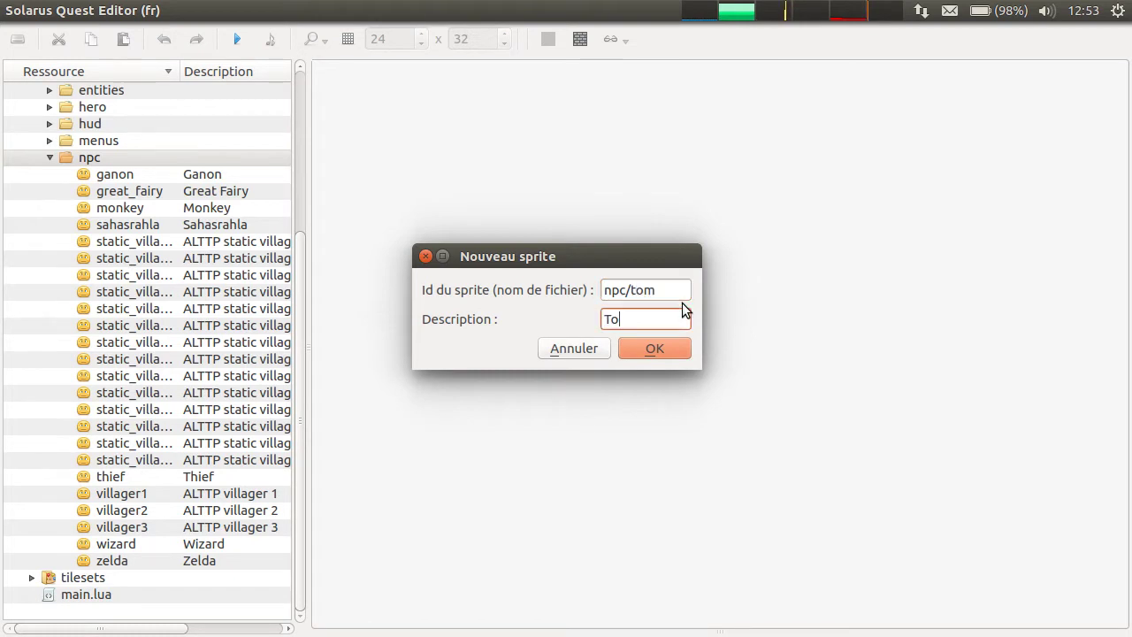
text(m)
key(Return)
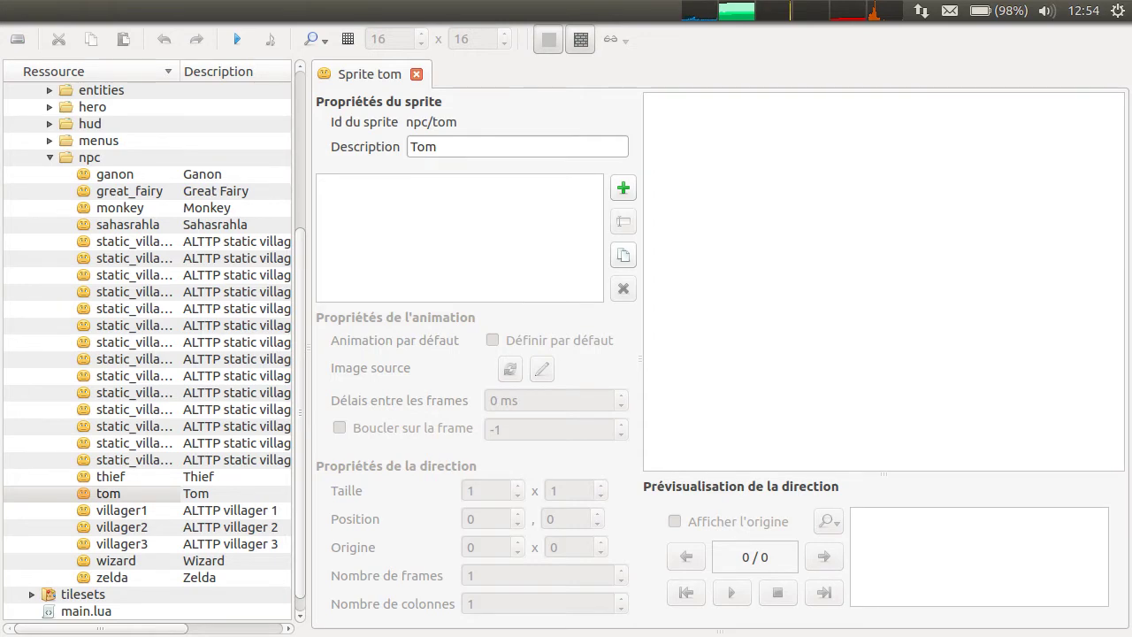
Switch to GIMP with the tom.png image and show the grid over it.
ctrl+scroll(746, 304, up, 3)
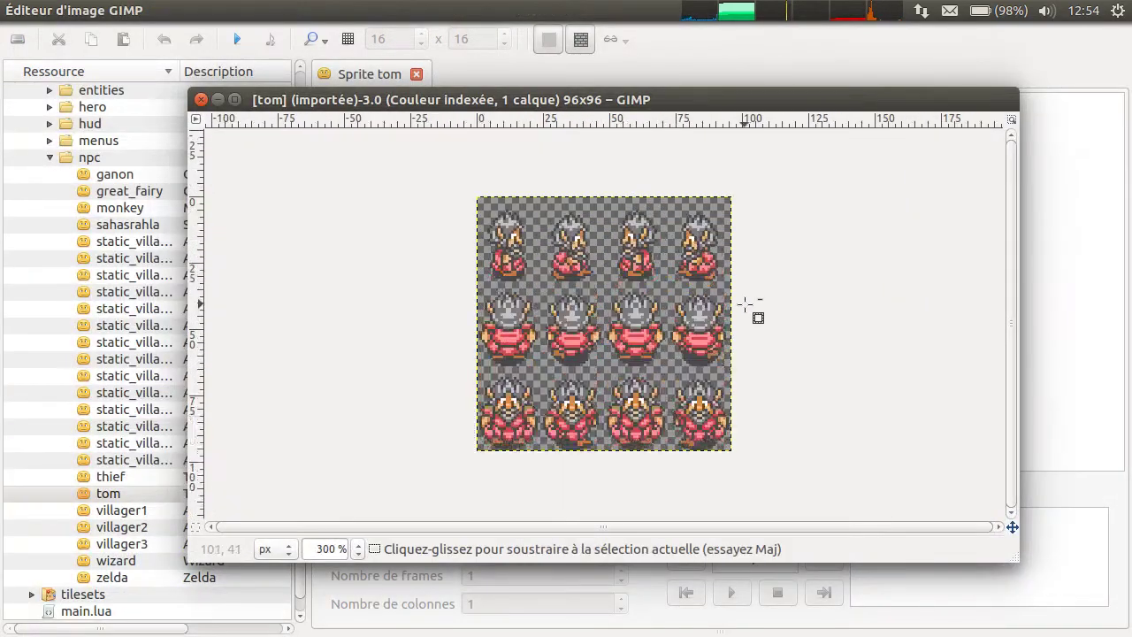
ctrl+scroll(791, 354, up, 1)
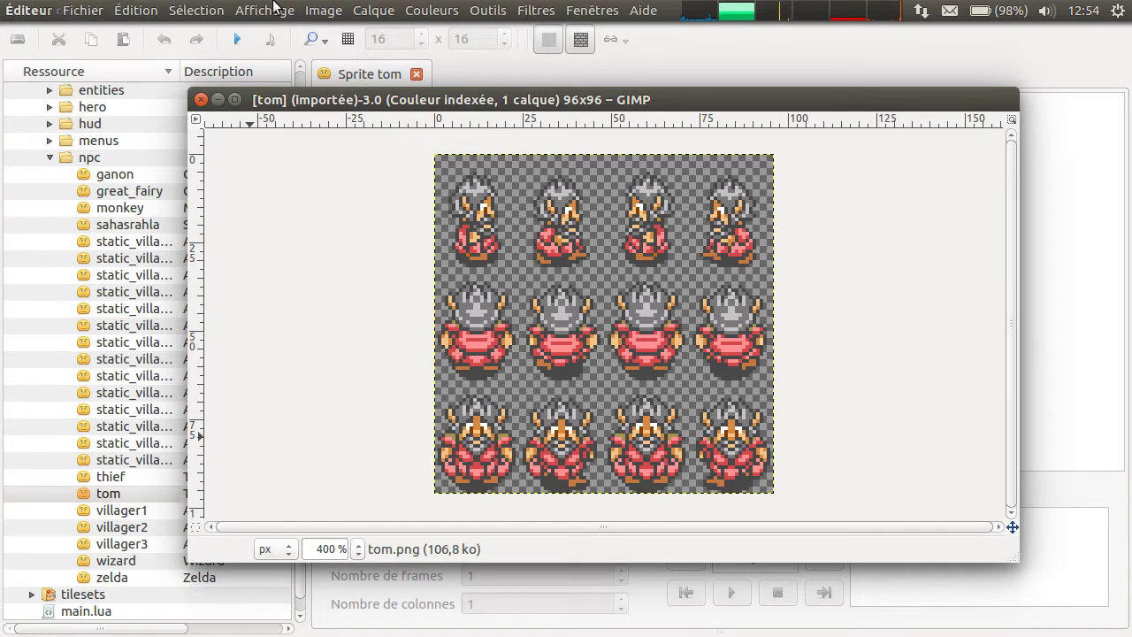
click(266, 9)
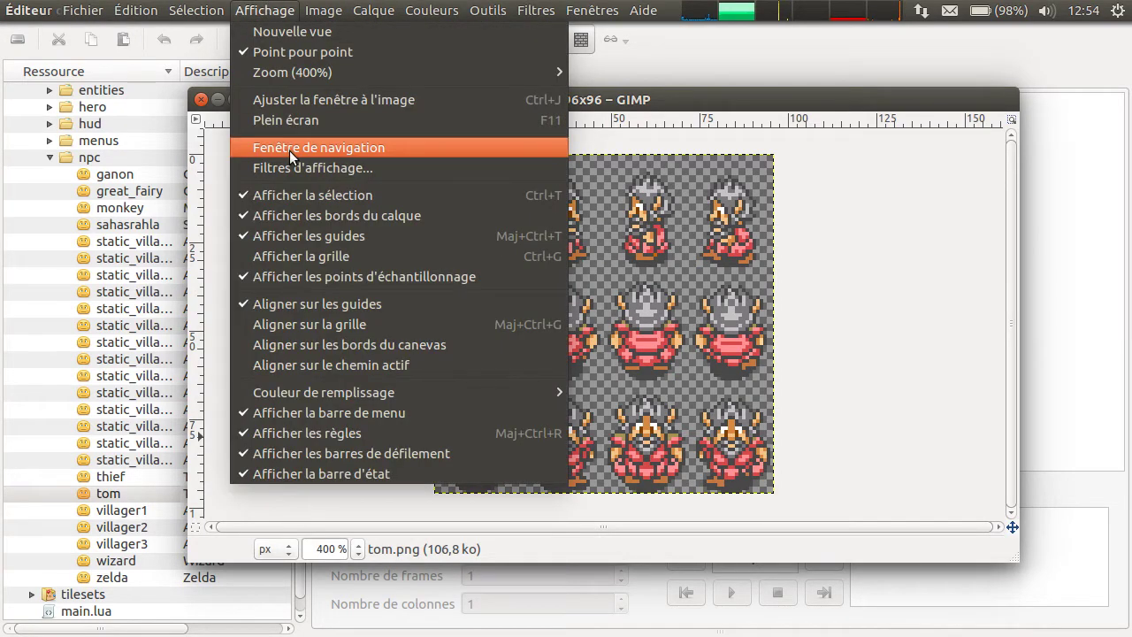
click(323, 259)
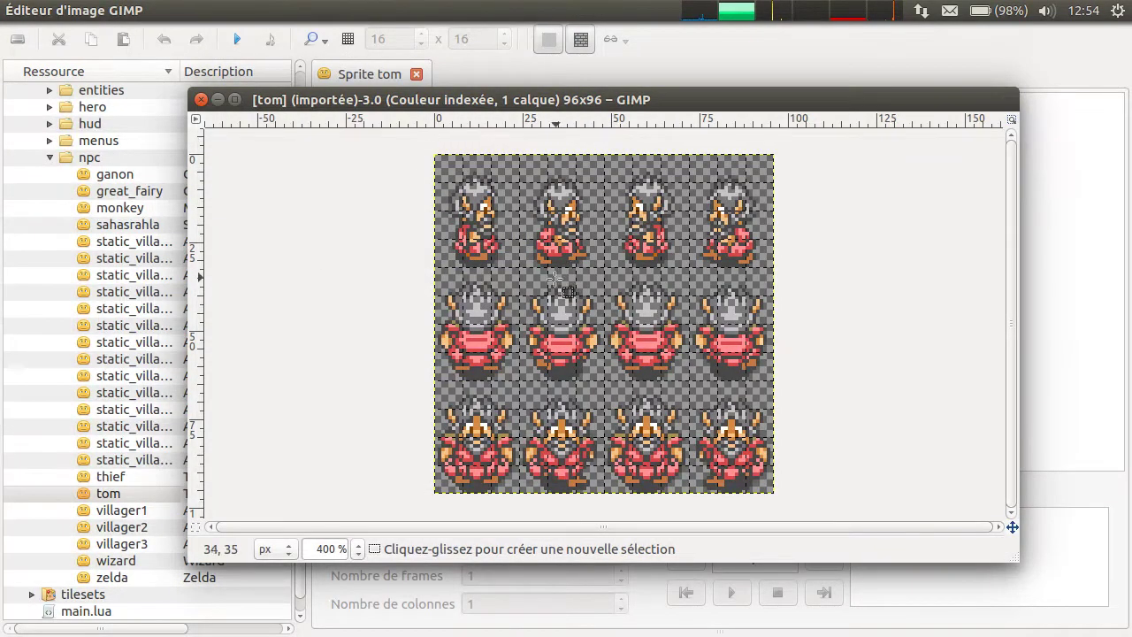
Set the image grid spacing to 24 pixels wide and 32 pixels high, with width and height unlinked.
click(322, 10)
click(372, 433)
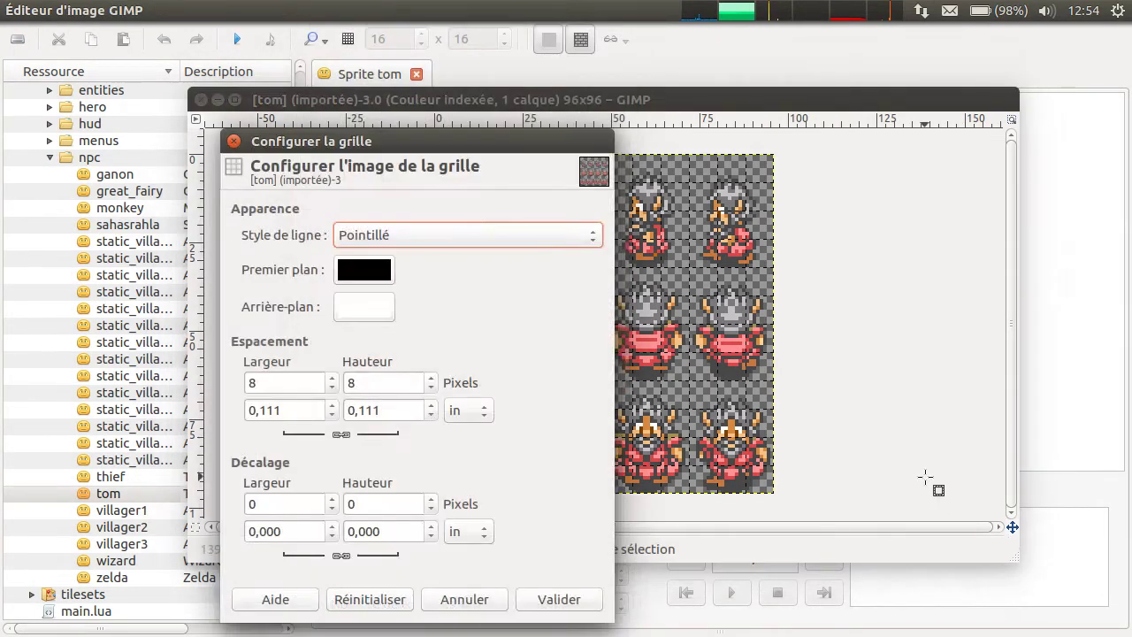
double_click(298, 381)
text(24)
click(387, 382)
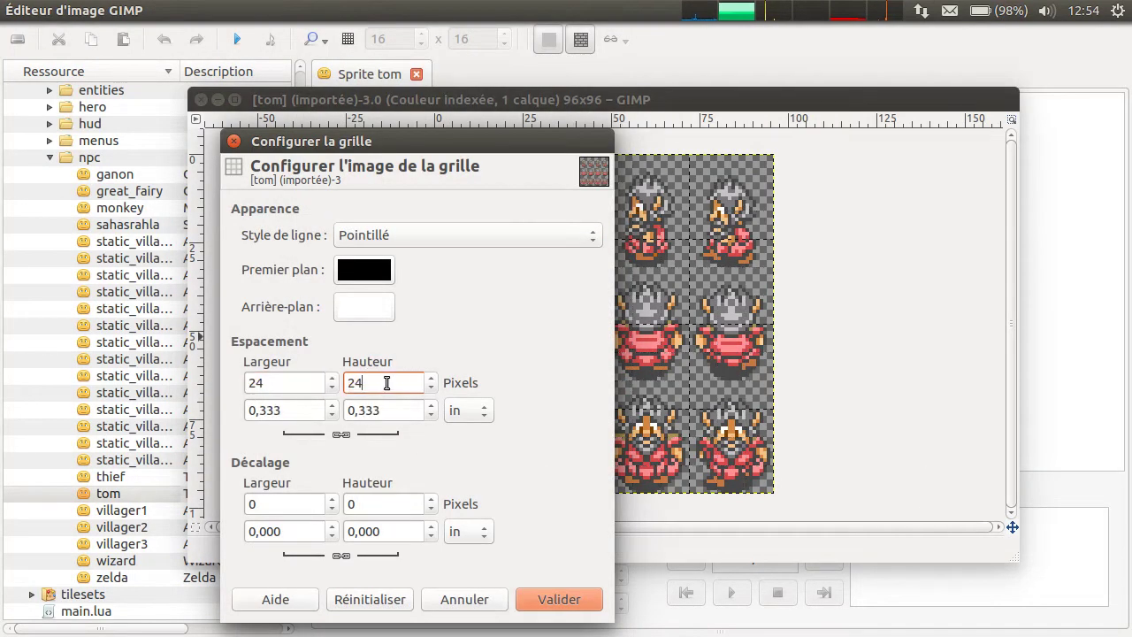
click(342, 434)
double_click(381, 387)
text(32)
click(292, 381)
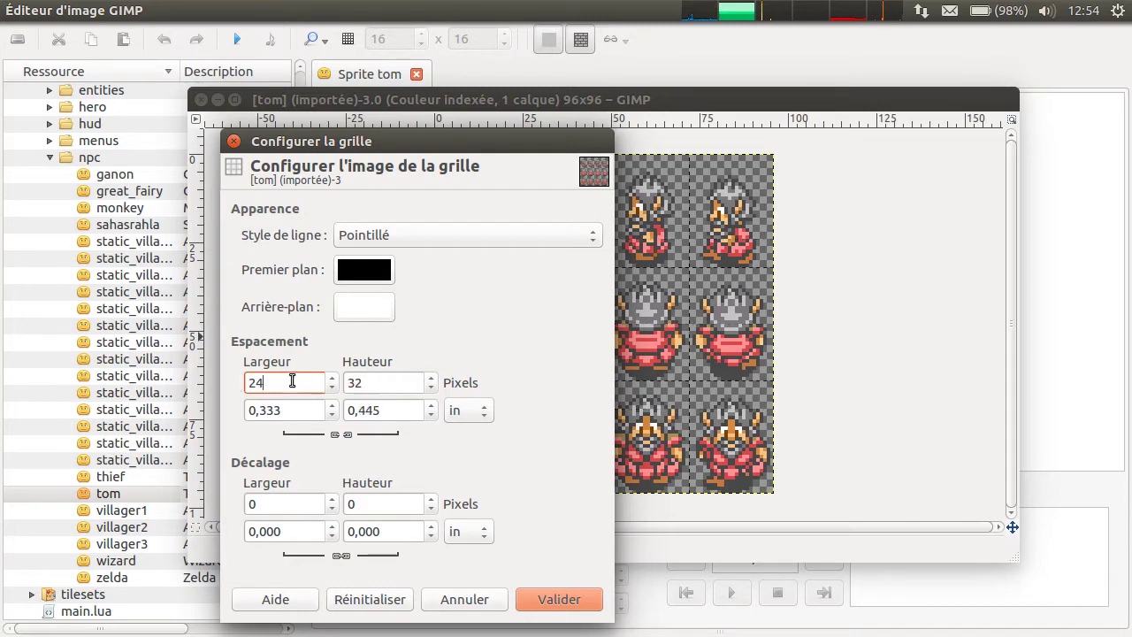
click(597, 602)
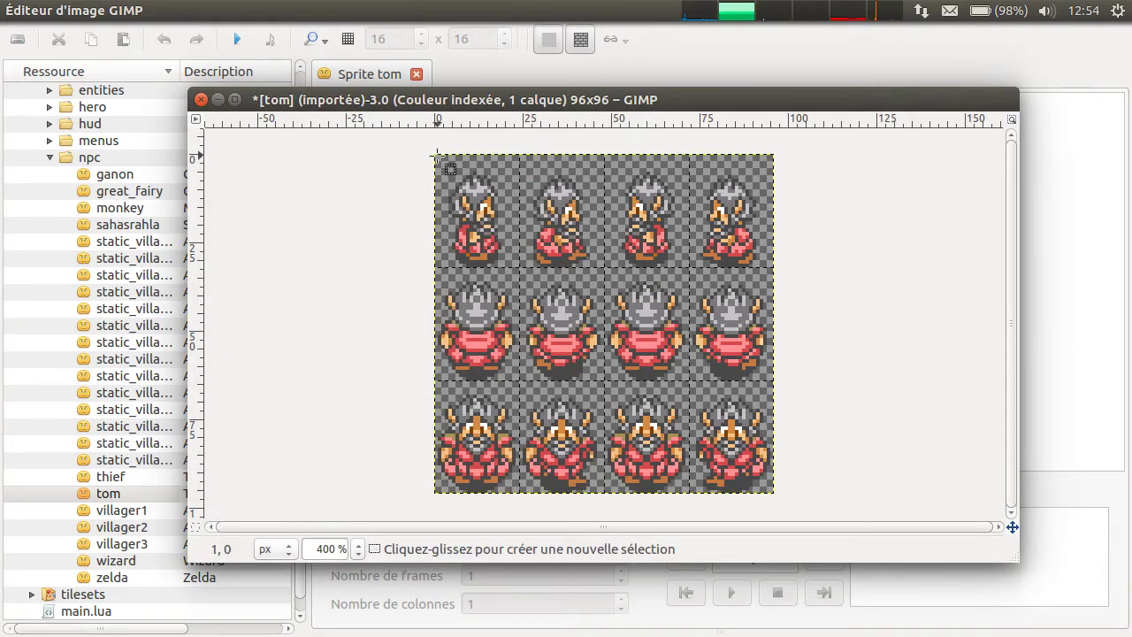
Check the frame size by selecting single grid cells in each of the three sprite rows, and clear the selection.
click(434, 155)
drag(435, 156, 520, 268)
drag(601, 152, 685, 268)
drag(435, 271, 513, 374)
drag(438, 385, 519, 494)
click(898, 424)
key(alt)
key(alt)
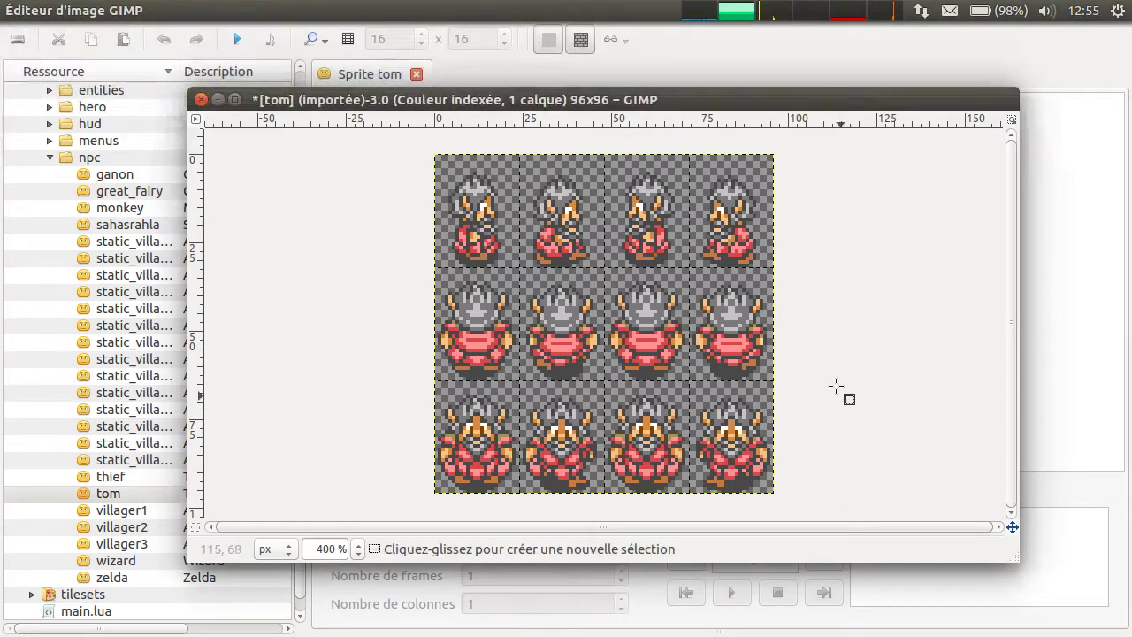
key(plus)
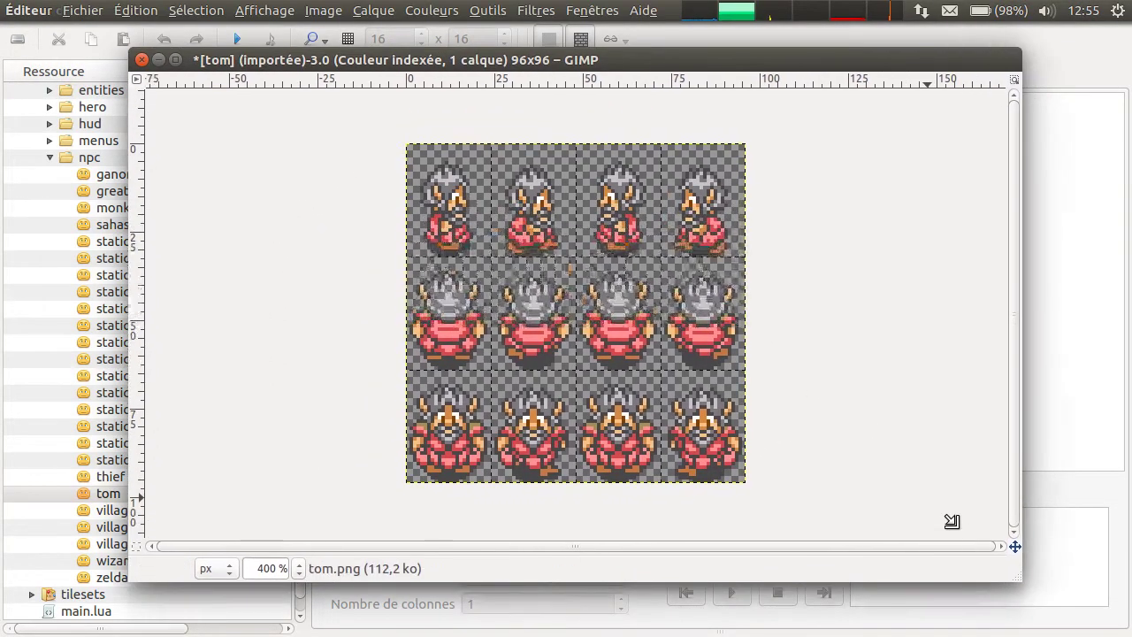
key(ctrl+j)
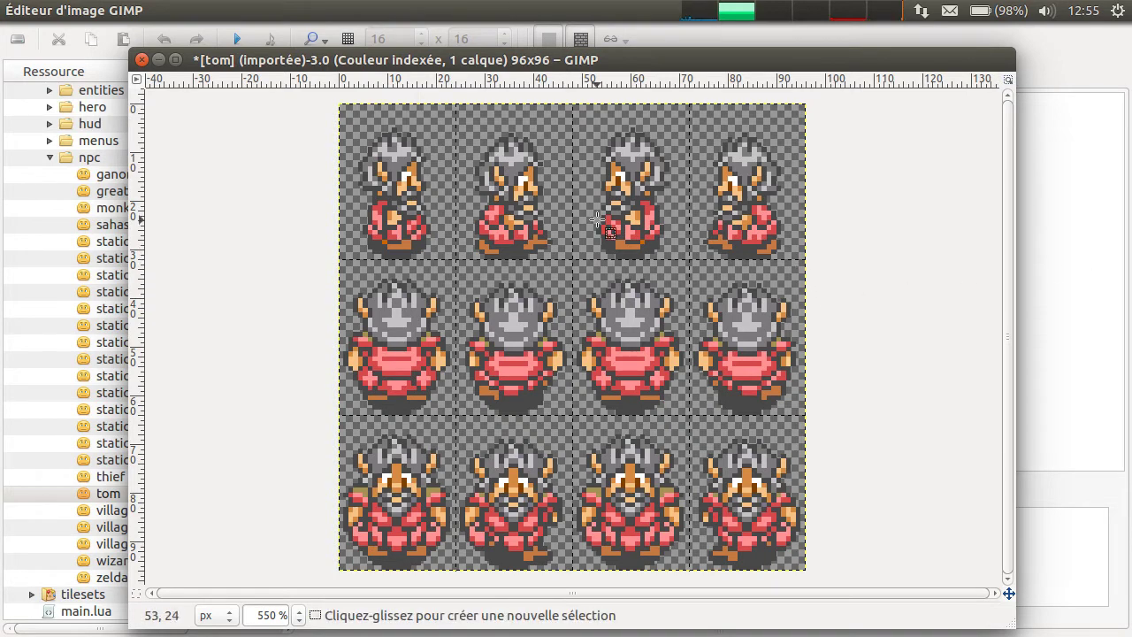
ctrl+scroll(510, 236, up, 1)
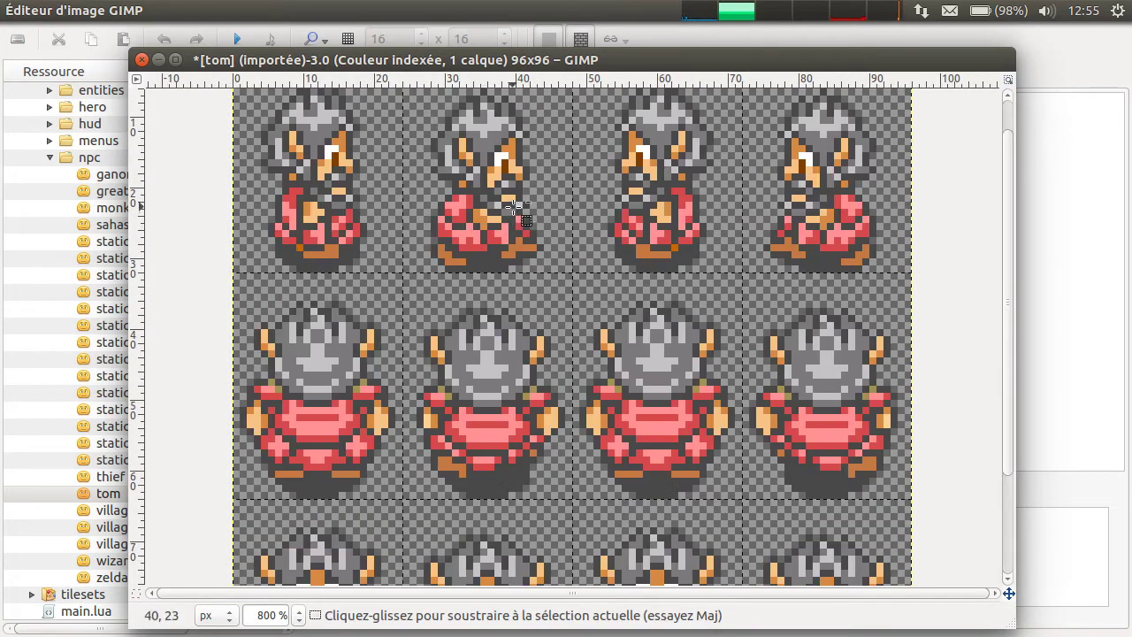
ctrl+scroll(524, 196, down, 1)
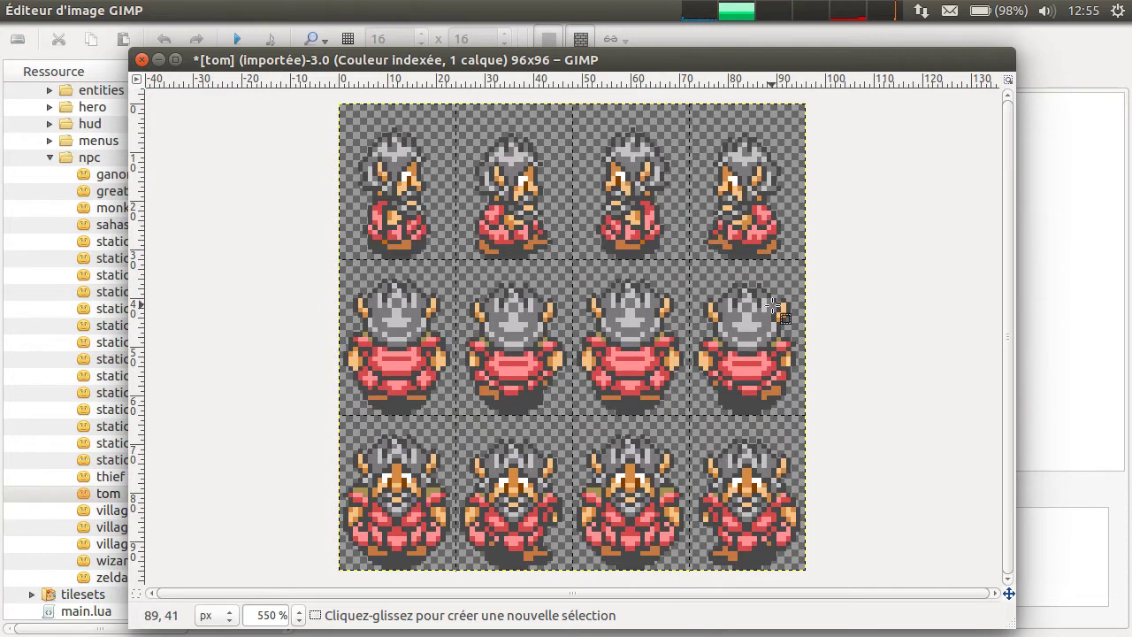
ctrl+scroll(569, 215, down, 1)
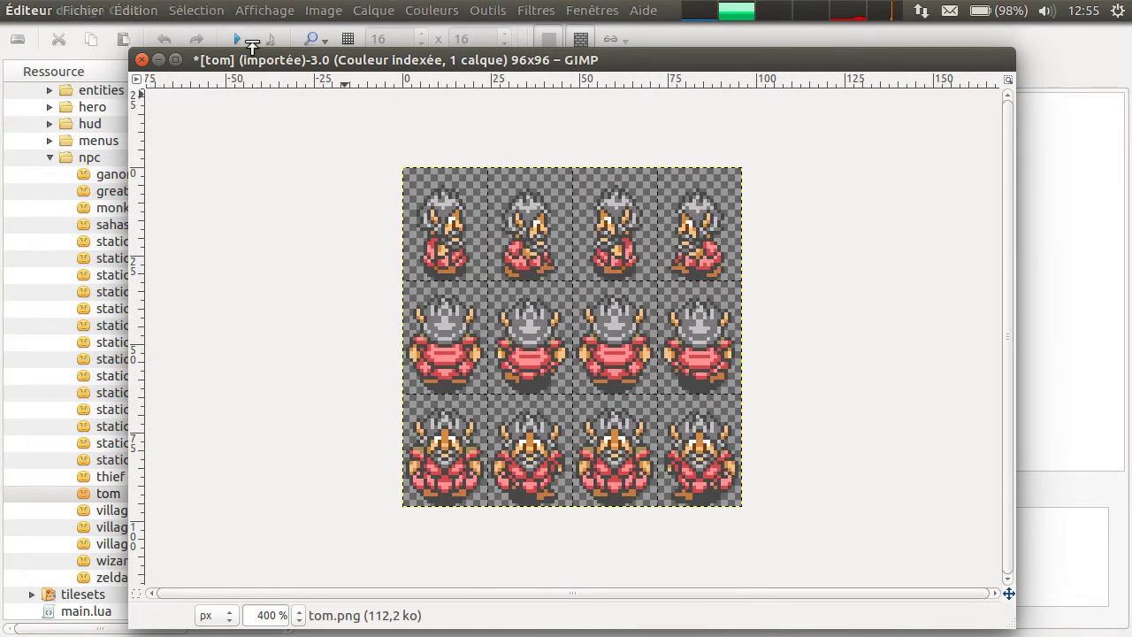